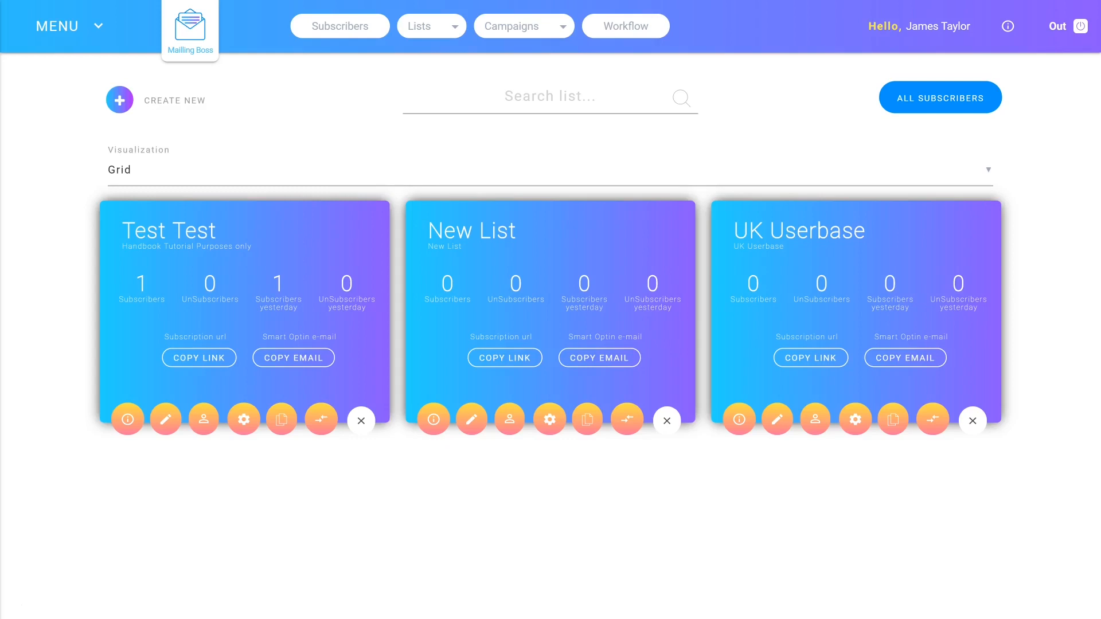
Start creating a new mailing list and enter "New Training List" as its name
{"action": "left_click", "coordinate": [112, 590]}
{"action": "left_click", "coordinate": [458, 39]}
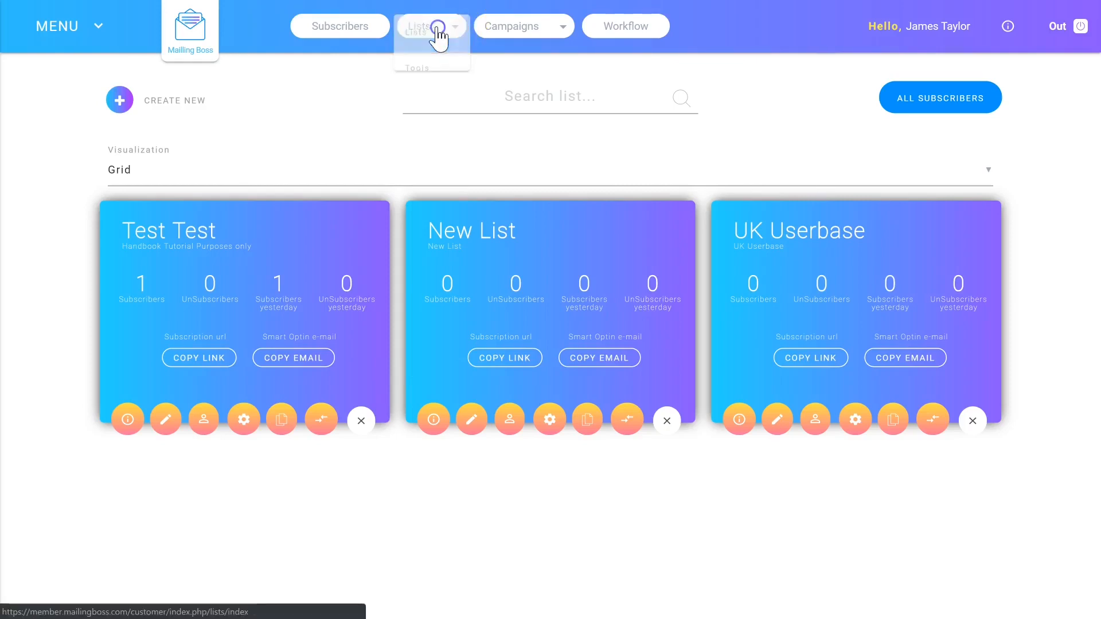
{"action": "left_click", "coordinate": [180, 108]}
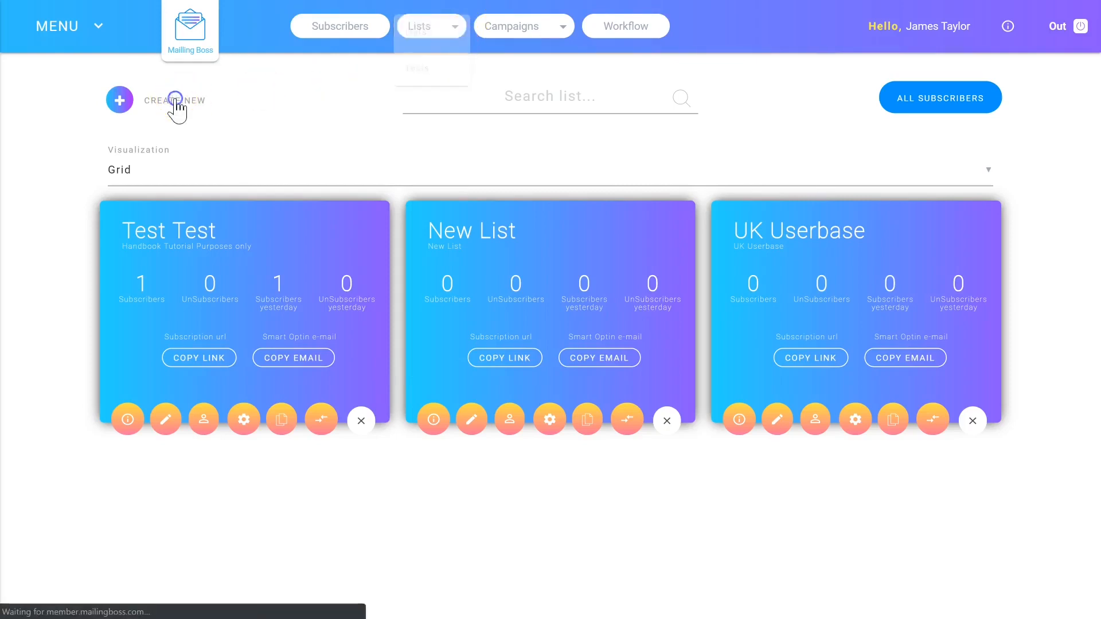
{"action": "left_click", "coordinate": [141, 239]}
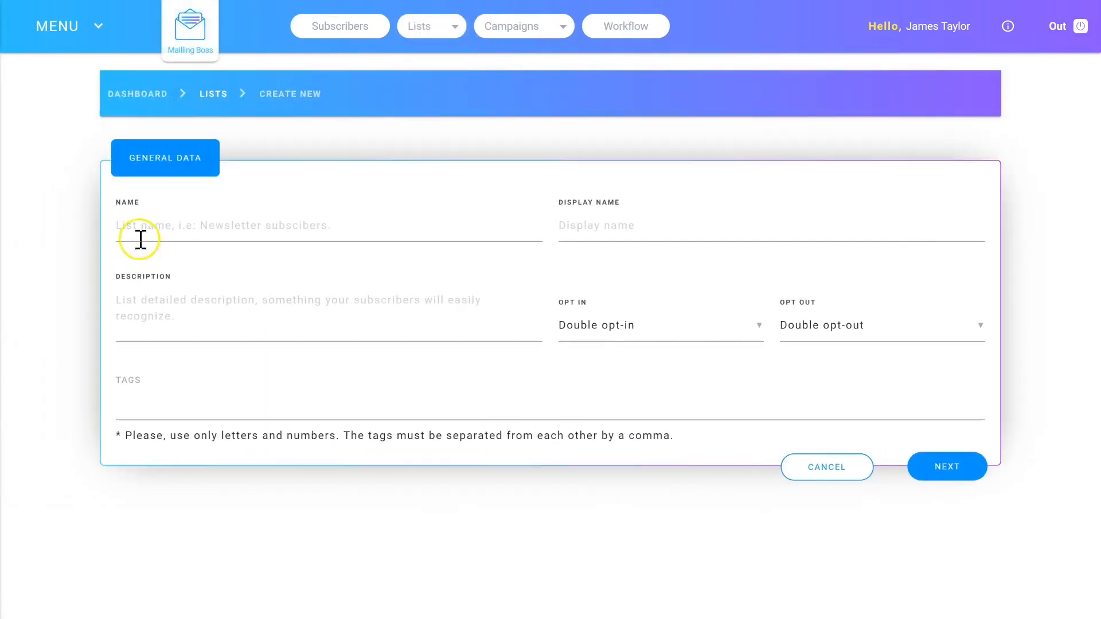
{"action": "left_click", "coordinate": [184, 227]}
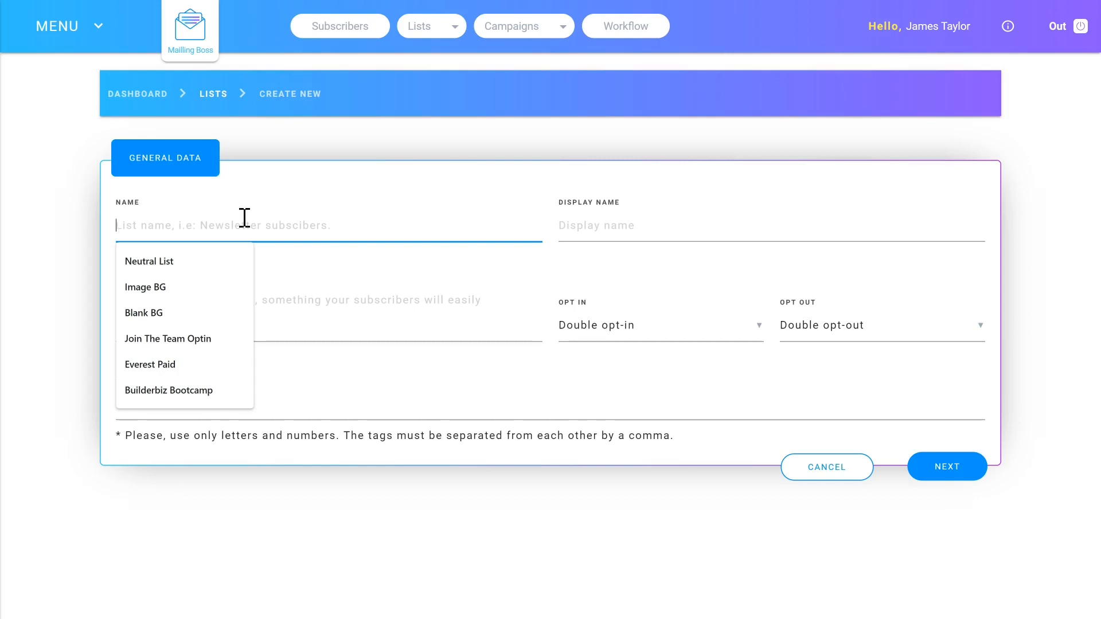
{"action": "type", "text": "New Tut"}
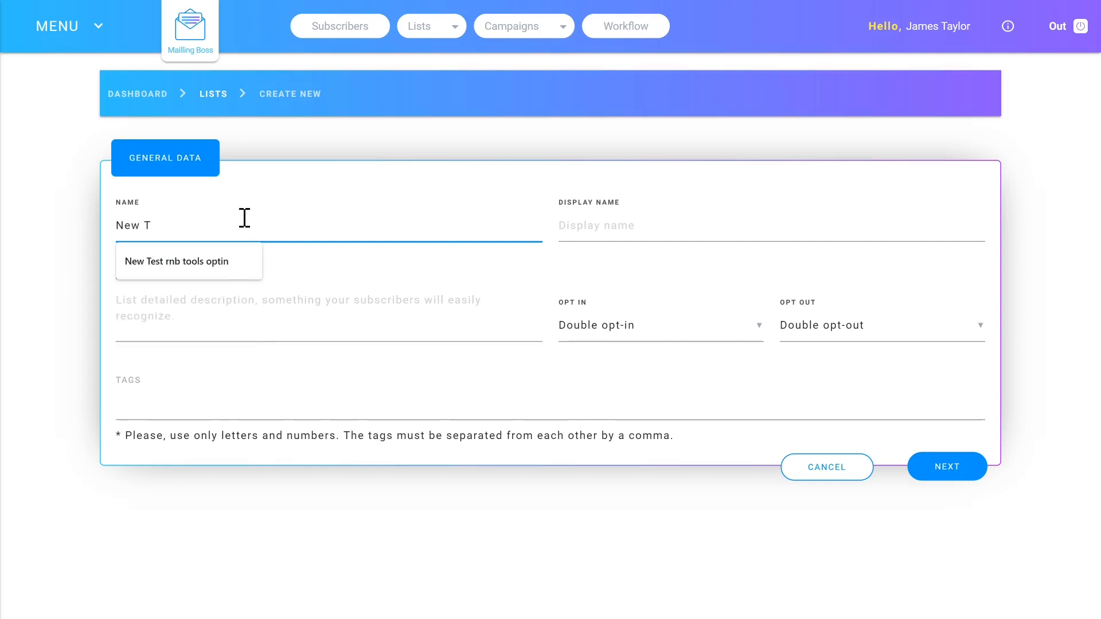
{"action": "key", "text": "BackSpace"}
{"action": "key", "text": "BackSpace"}
{"action": "type", "text": "ra"}
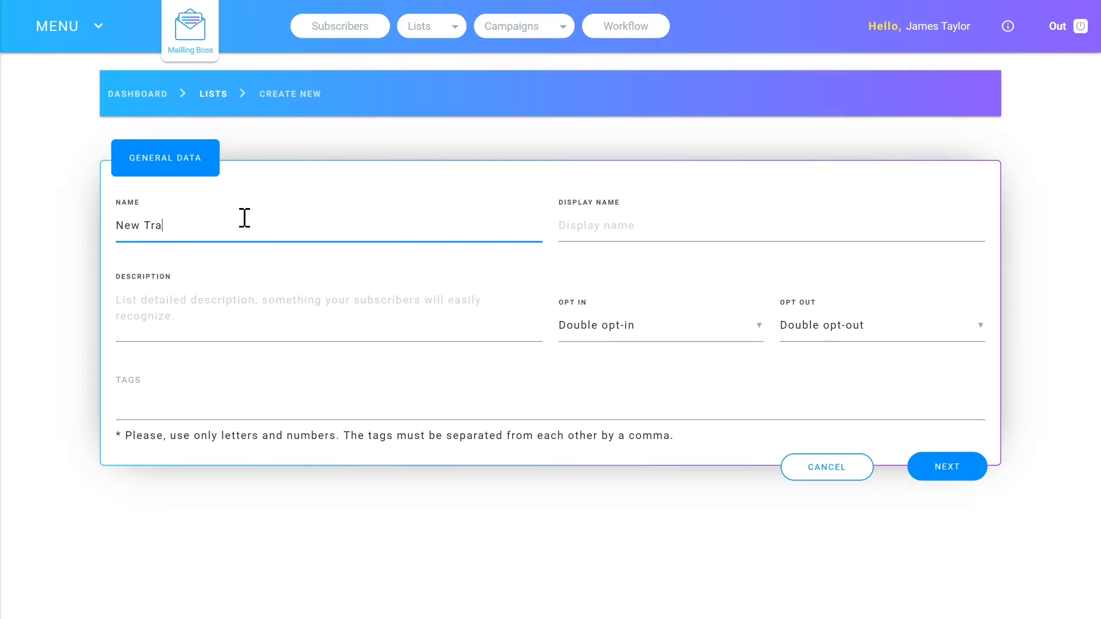
{"action": "type", "text": "ining List"}
Copy the list's name "New Training List" into its display name and description
{"action": "key", "text": "ctrl+a"}
{"action": "key", "text": "ctrl+c"}
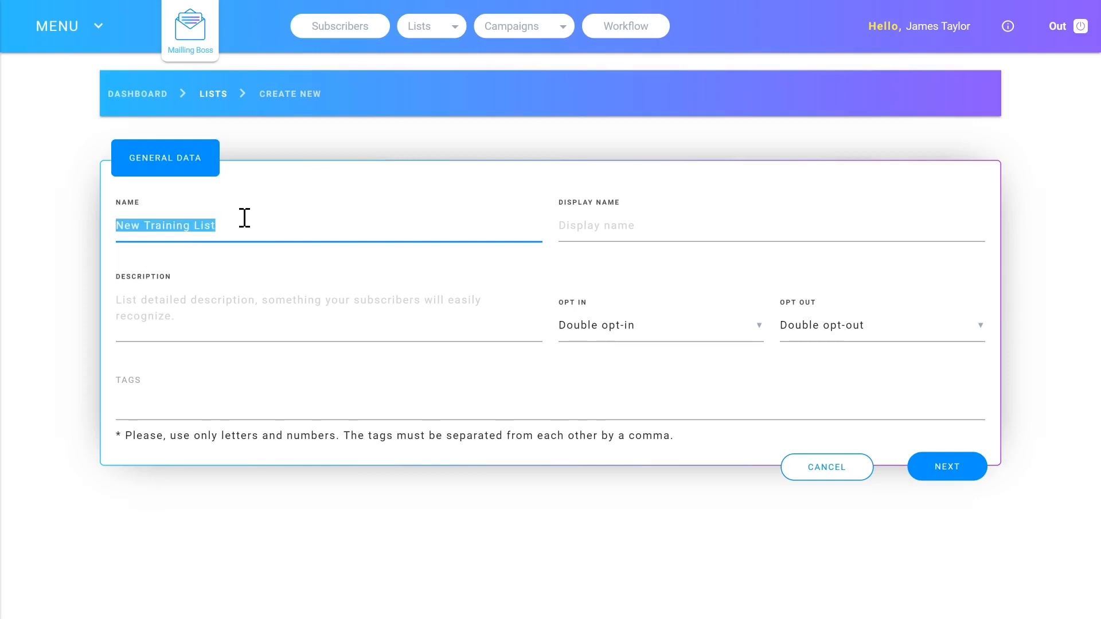
{"action": "left_click", "coordinate": [603, 230]}
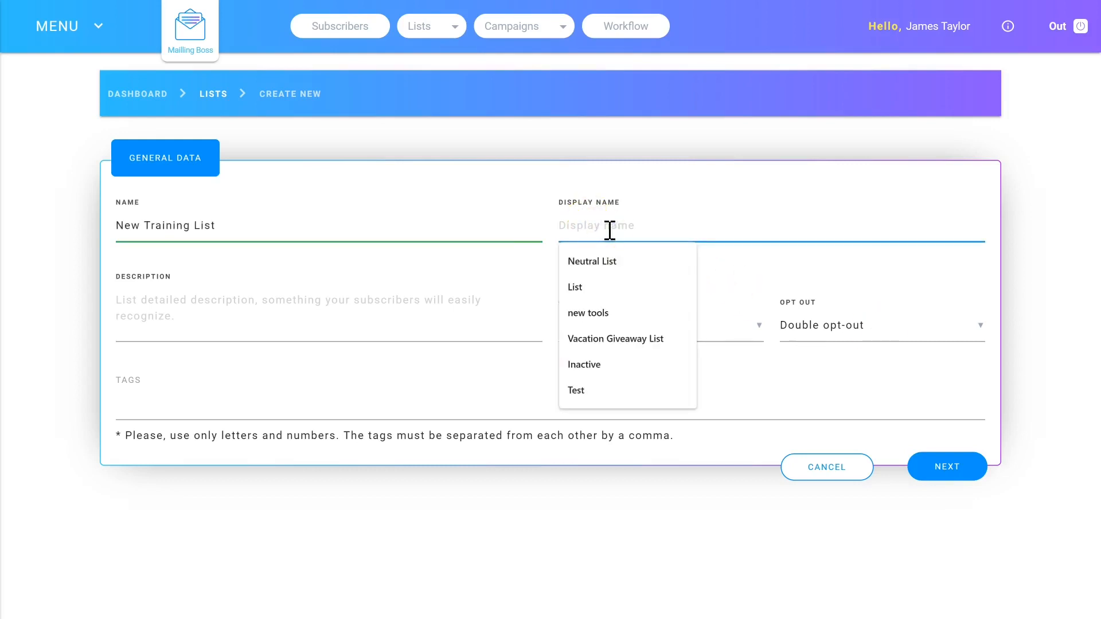
{"action": "key", "text": "ctrl+v"}
{"action": "left_click", "coordinate": [182, 298]}
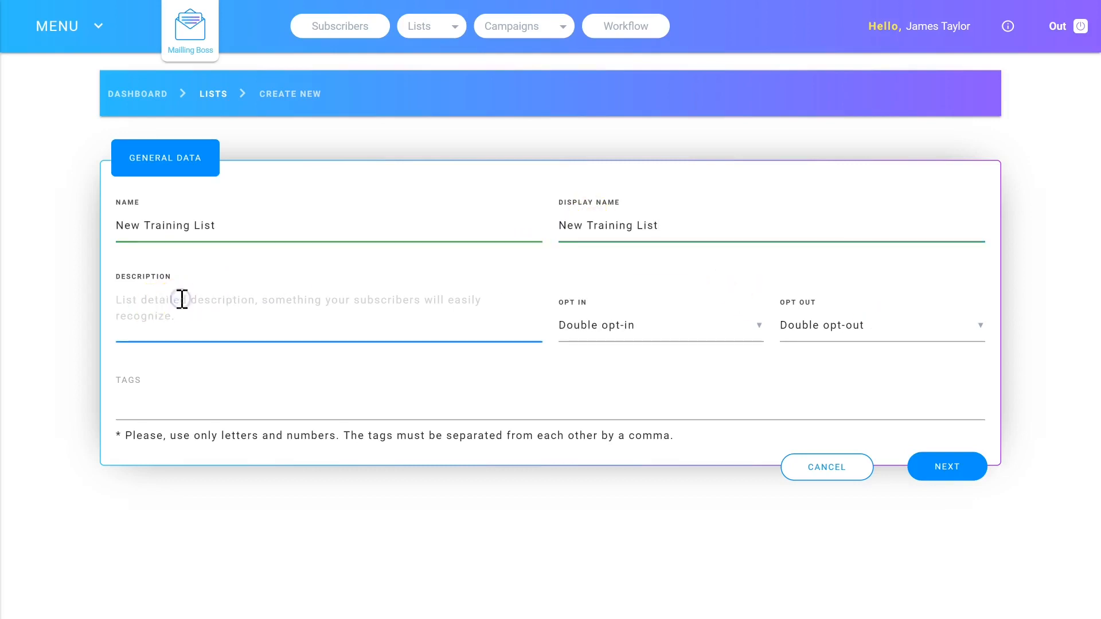
{"action": "key", "text": "ctrl+v"}
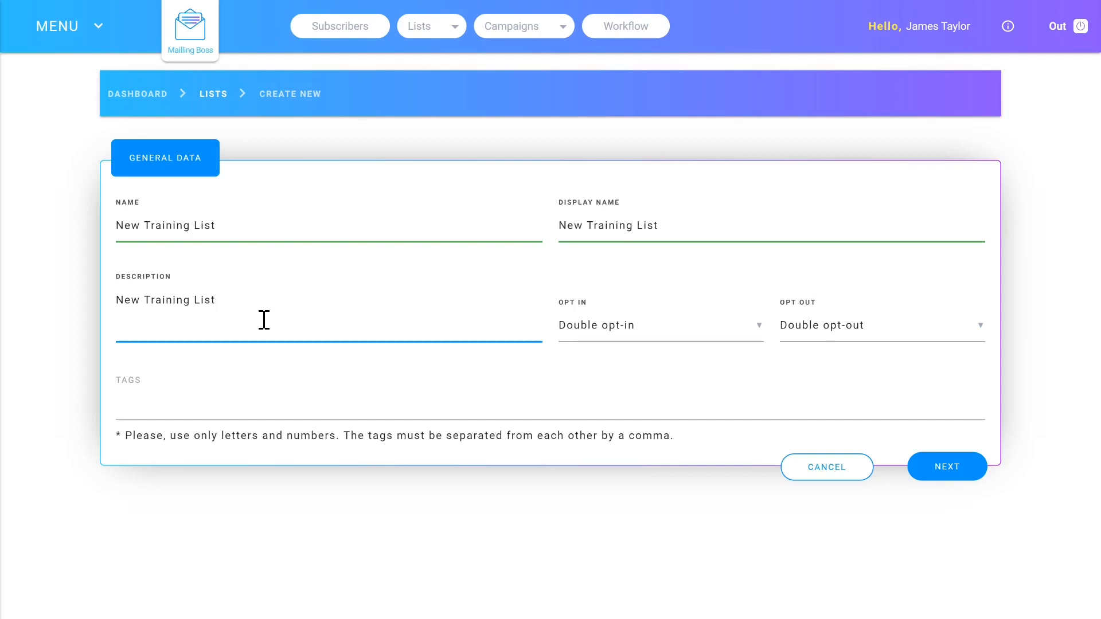
Keep Double opt-in, set the opt-out to Single opt-out, and continue to the list's custom fields
{"action": "left_click", "coordinate": [597, 328]}
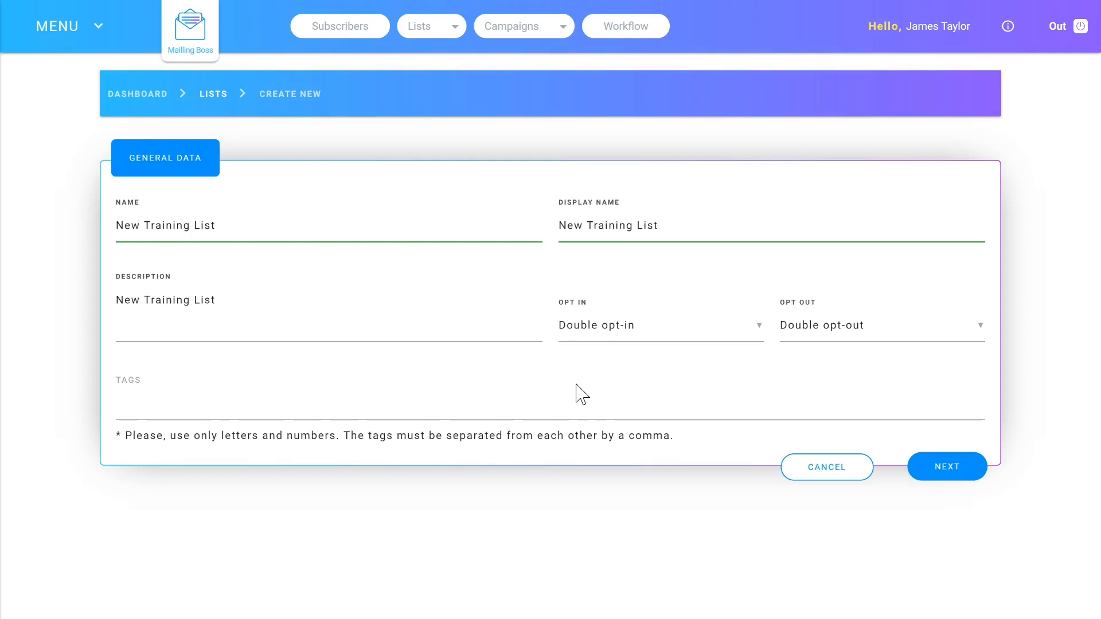
{"action": "left_click", "coordinate": [619, 325]}
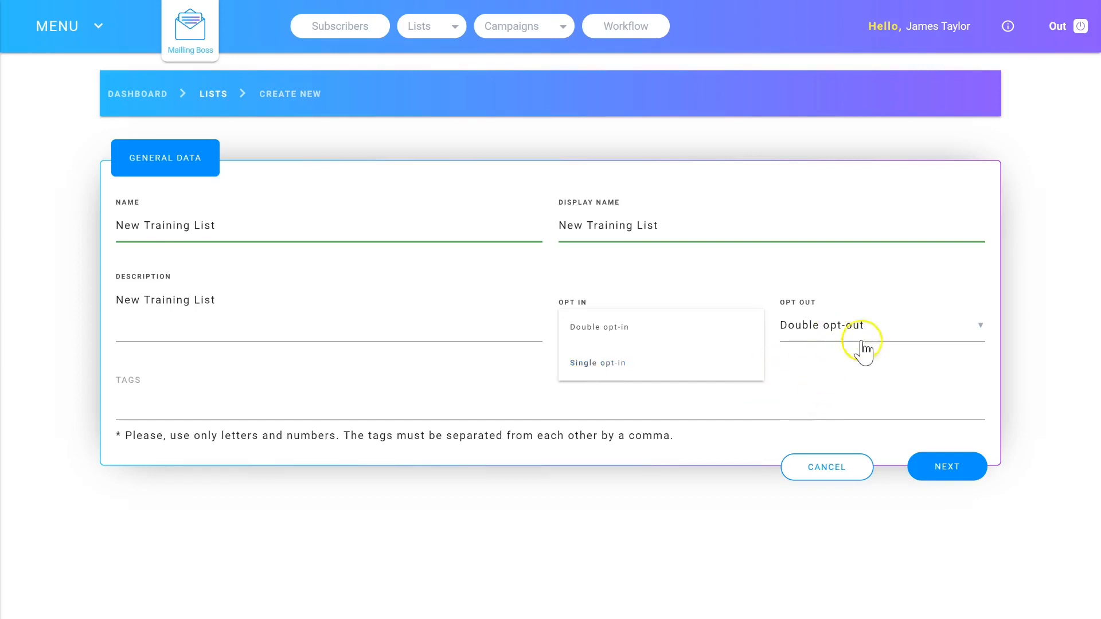
{"action": "left_click", "coordinate": [830, 339]}
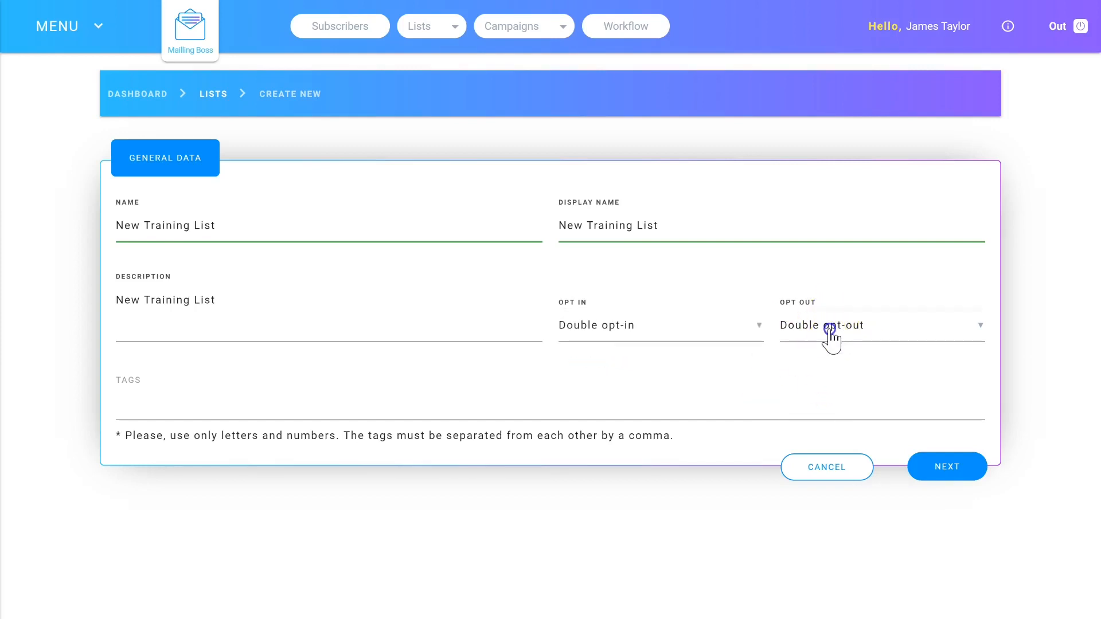
{"action": "left_click", "coordinate": [830, 338]}
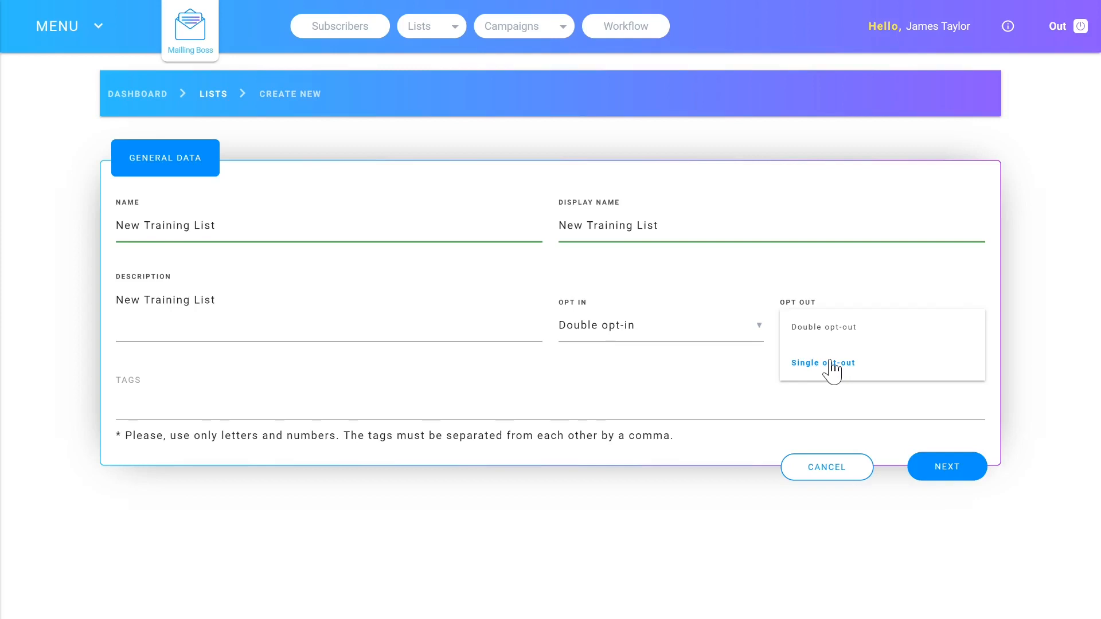
{"action": "left_click", "coordinate": [836, 362]}
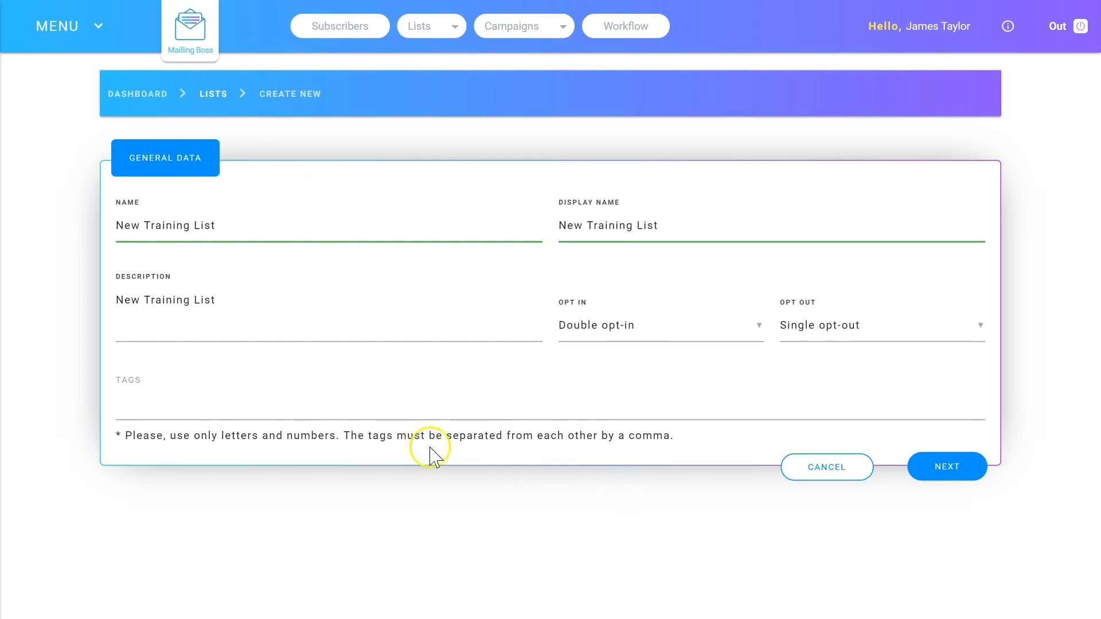
{"action": "left_click", "coordinate": [946, 472]}
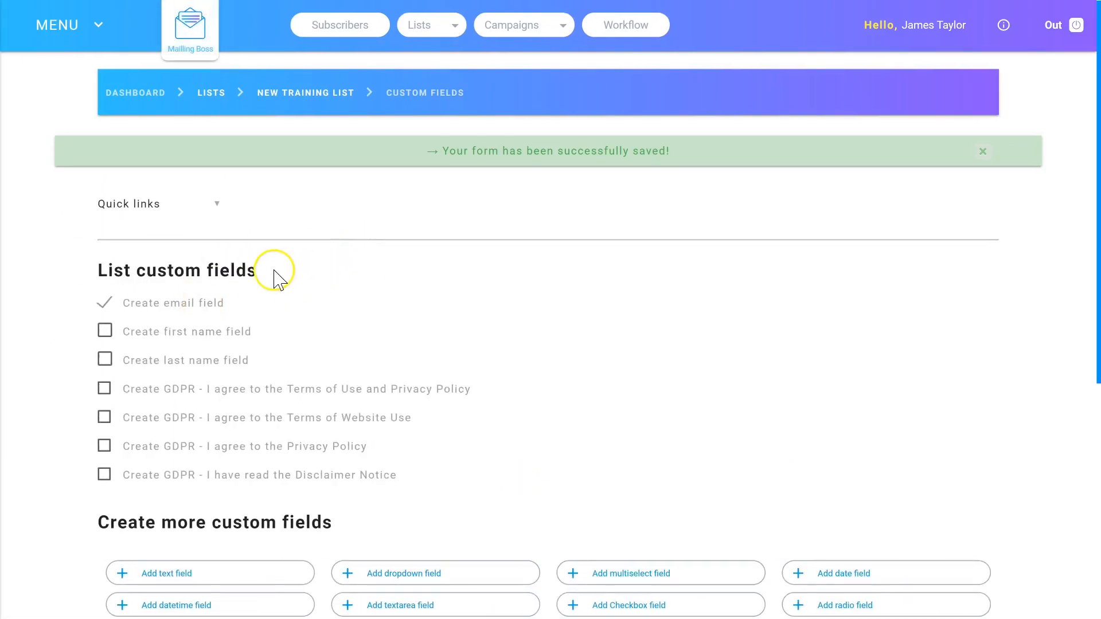
Include the first name field among the list's custom fields and save the changes
{"action": "scroll", "coordinate": [275, 277], "scroll_direction": "down", "scroll_amount": 2}
{"action": "scroll", "coordinate": [491, 298], "scroll_direction": "up", "scroll_amount": 2}
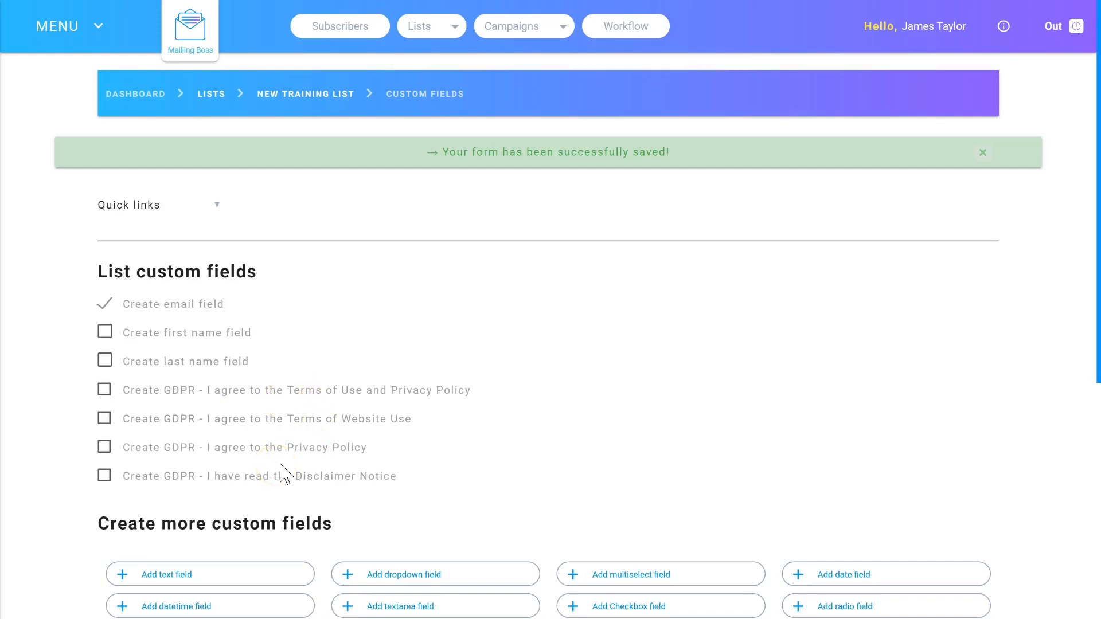
{"action": "scroll", "coordinate": [454, 278], "scroll_direction": "down", "scroll_amount": 2}
{"action": "scroll", "coordinate": [432, 450], "scroll_direction": "down", "scroll_amount": 1}
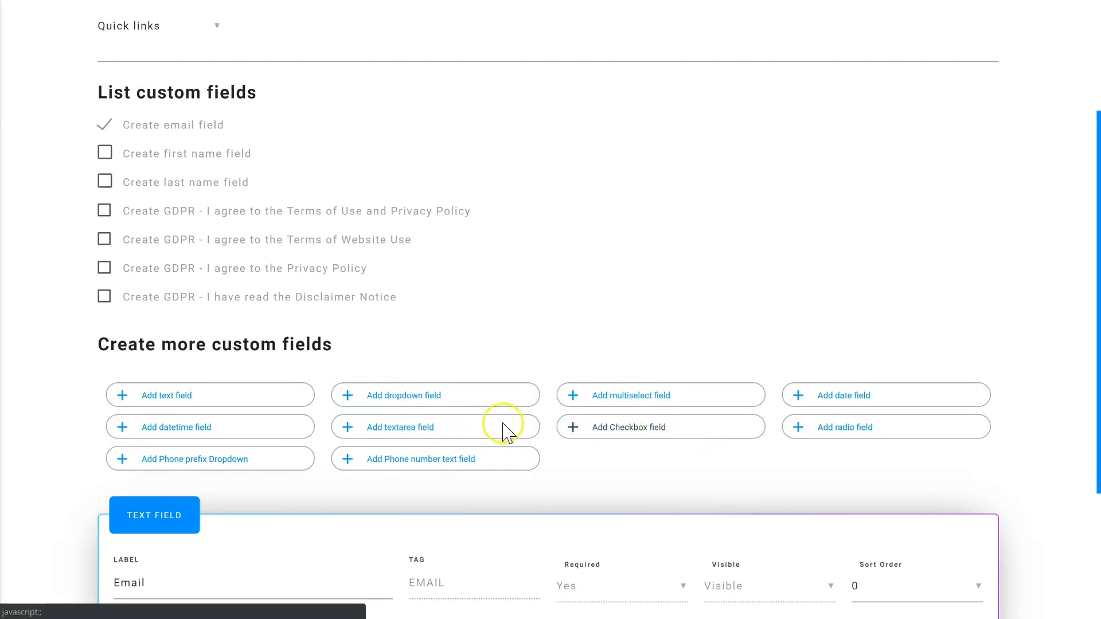
{"action": "scroll", "coordinate": [504, 319], "scroll_direction": "down", "scroll_amount": 1}
{"action": "scroll", "coordinate": [504, 319], "scroll_direction": "up", "scroll_amount": 1}
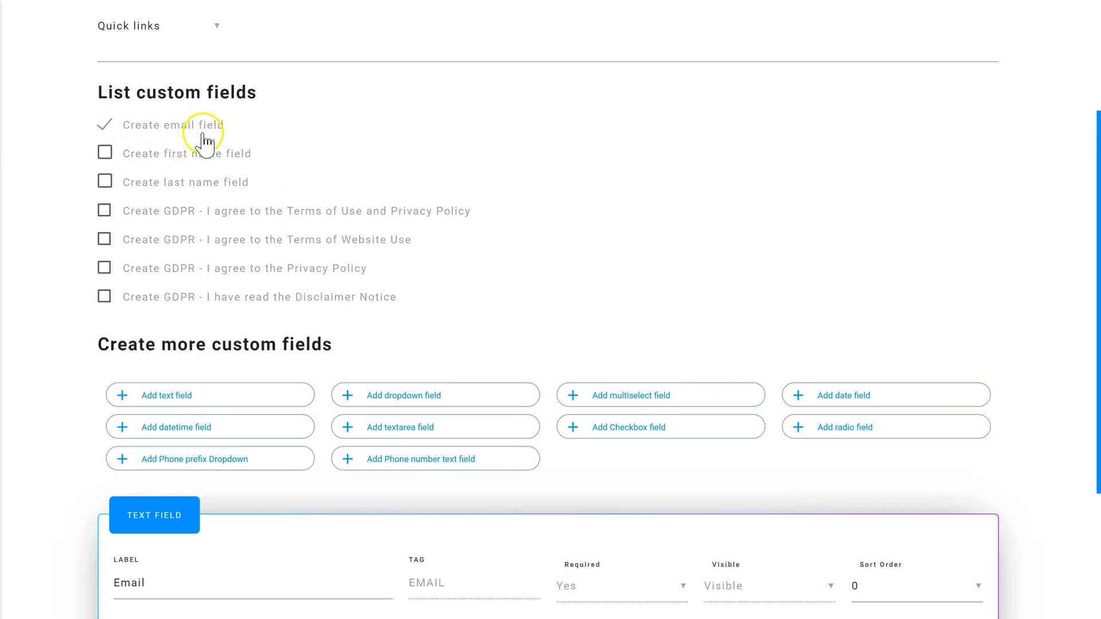
{"action": "left_click", "coordinate": [106, 154]}
{"action": "scroll", "coordinate": [172, 184], "scroll_direction": "down", "scroll_amount": 3}
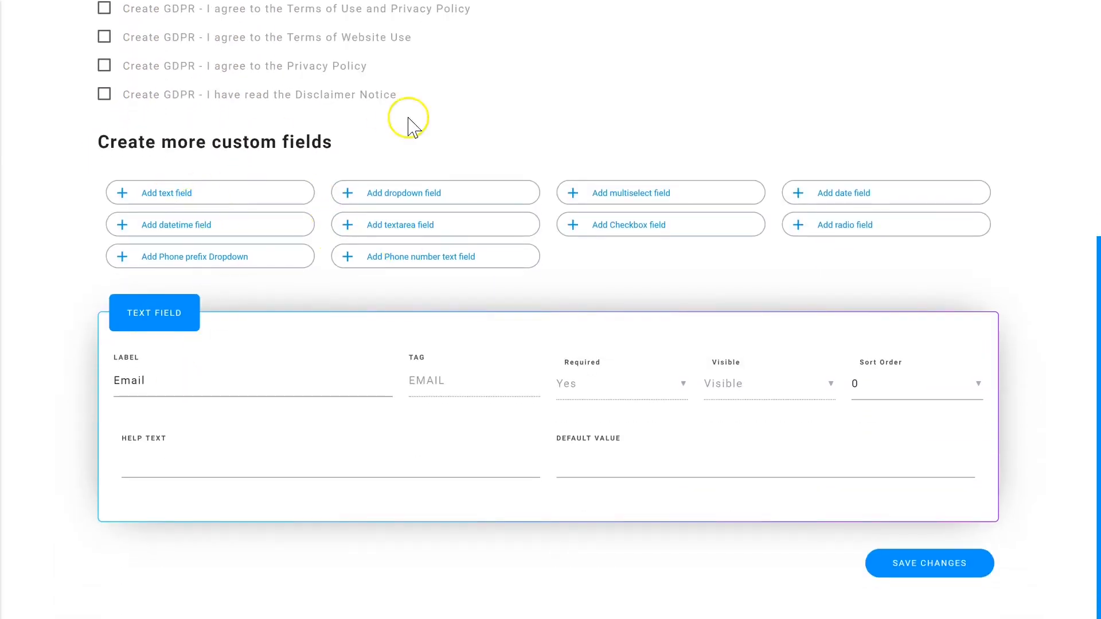
{"action": "left_click", "coordinate": [937, 574]}
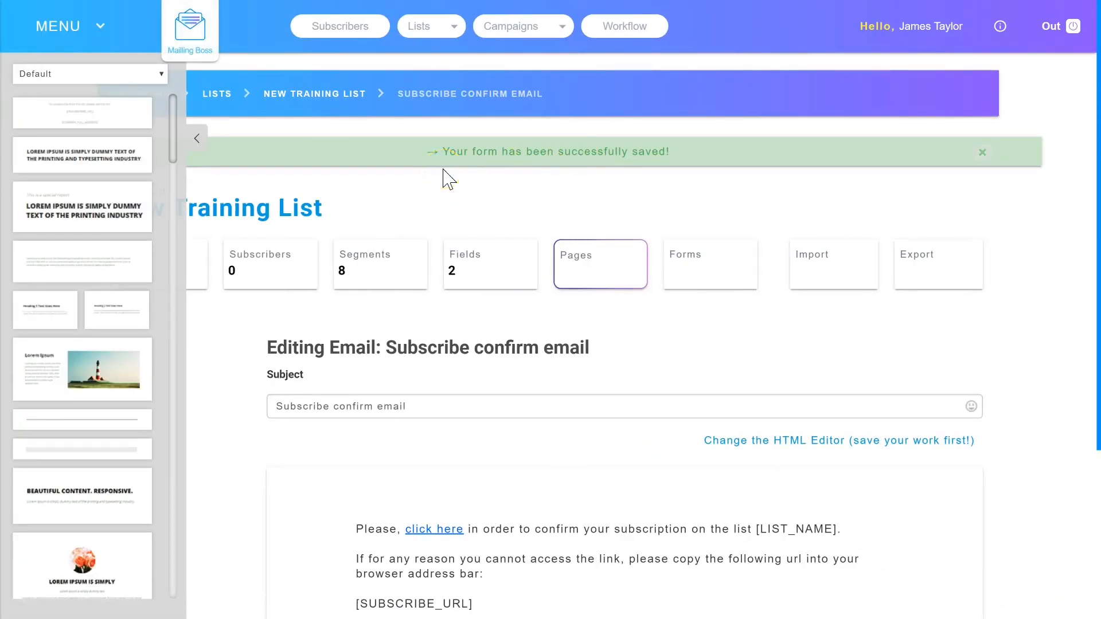
Collapse the content block library, review the subscribe confirm email, and save it with its default text
{"action": "left_click", "coordinate": [198, 140]}
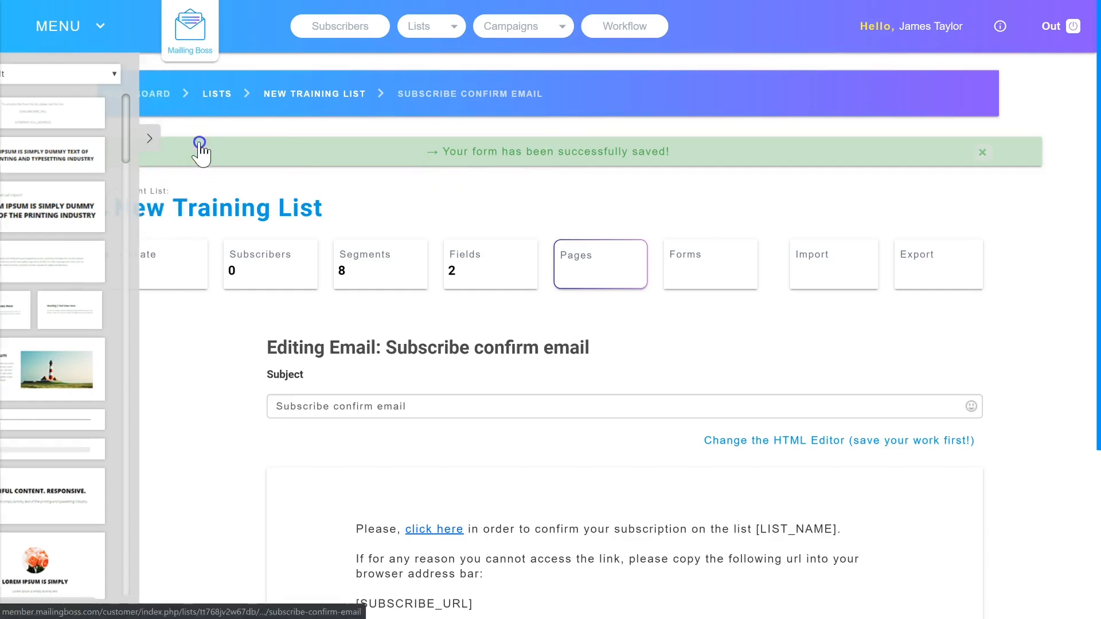
{"action": "scroll", "coordinate": [374, 270], "scroll_direction": "down", "scroll_amount": 2}
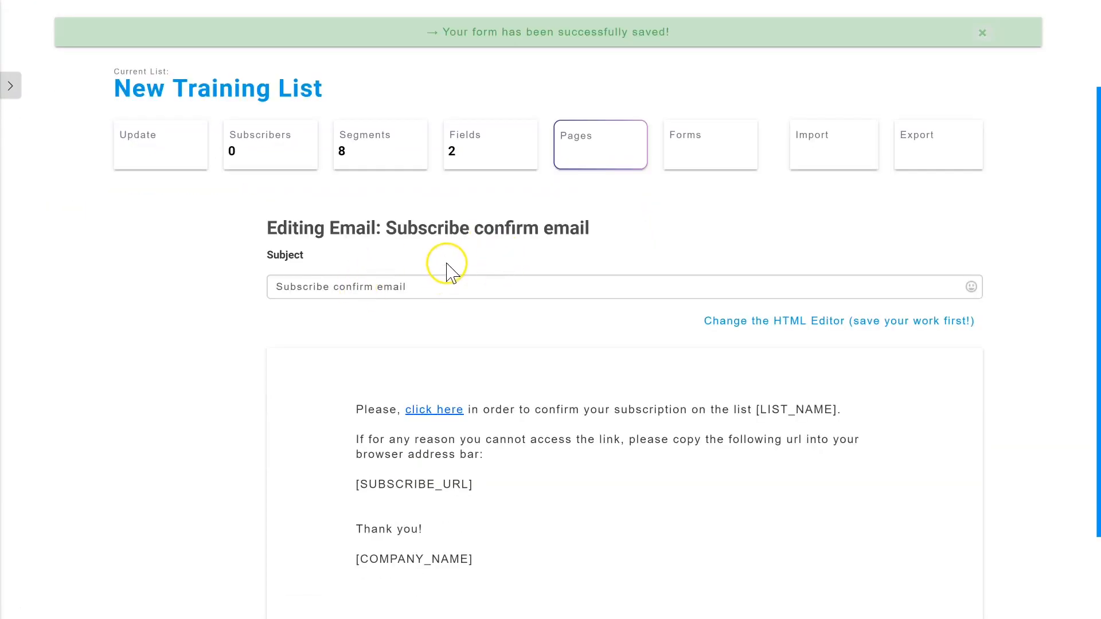
{"action": "scroll", "coordinate": [516, 290], "scroll_direction": "down", "scroll_amount": 1}
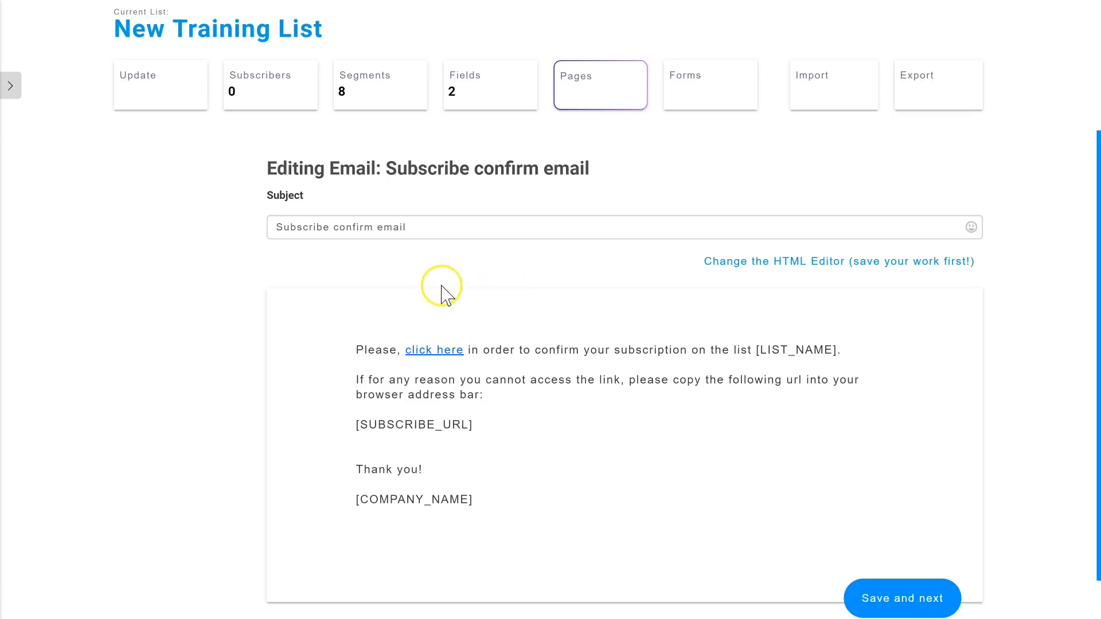
{"action": "mouse_move", "coordinate": [457, 355]}
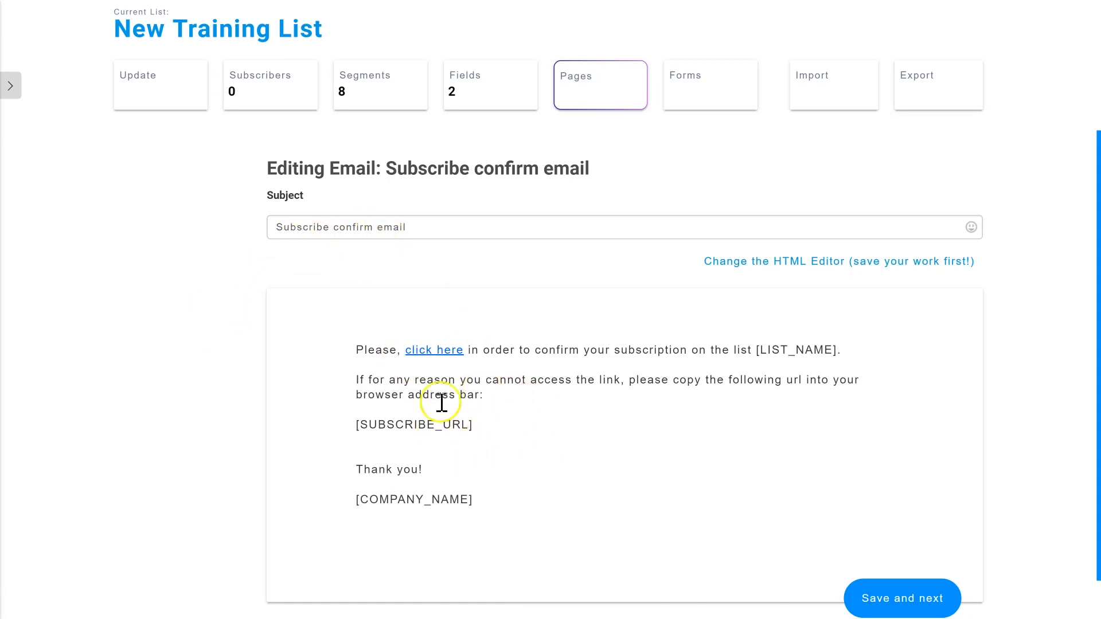
{"action": "left_click", "coordinate": [920, 607]}
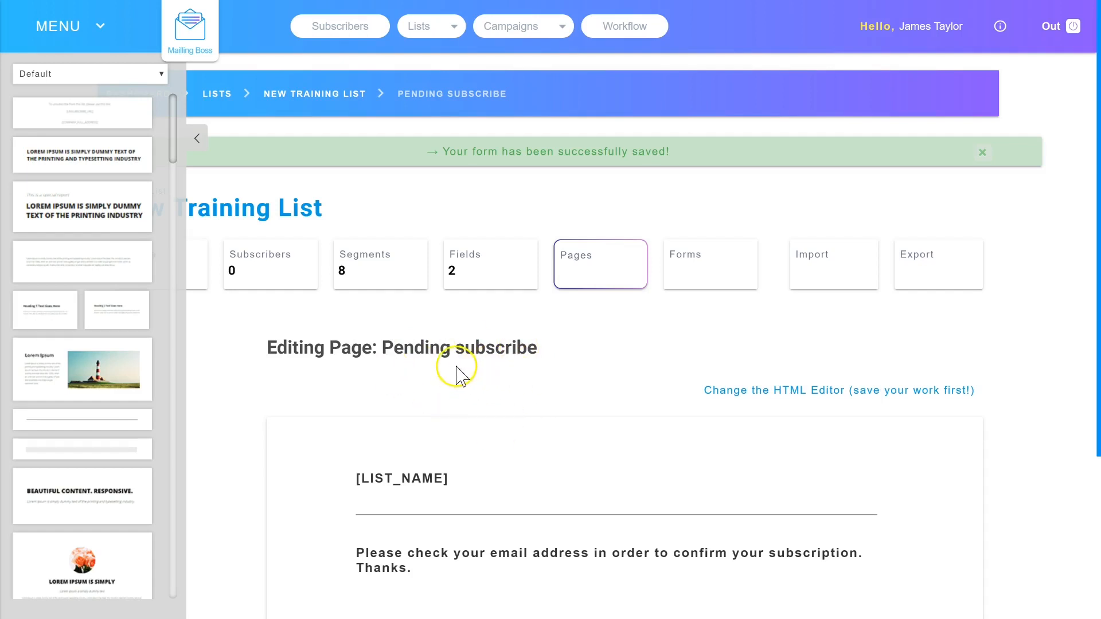
Review the Pending subscribe page and save it with its default text
{"action": "scroll", "coordinate": [494, 393], "scroll_direction": "down", "scroll_amount": 2}
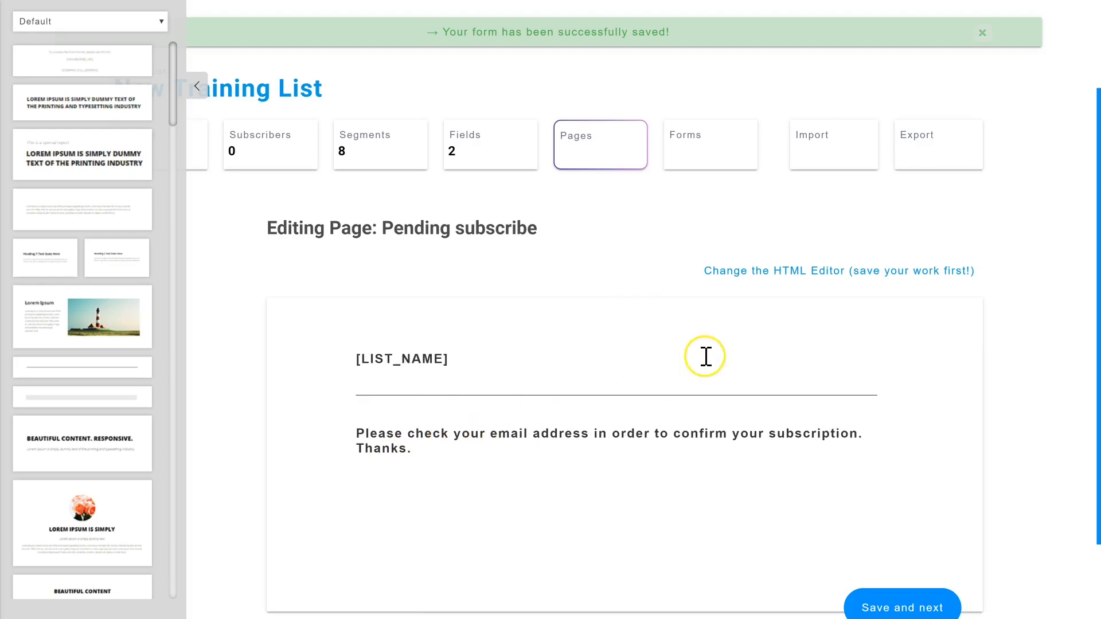
{"action": "scroll", "coordinate": [704, 357], "scroll_direction": "down", "scroll_amount": 2}
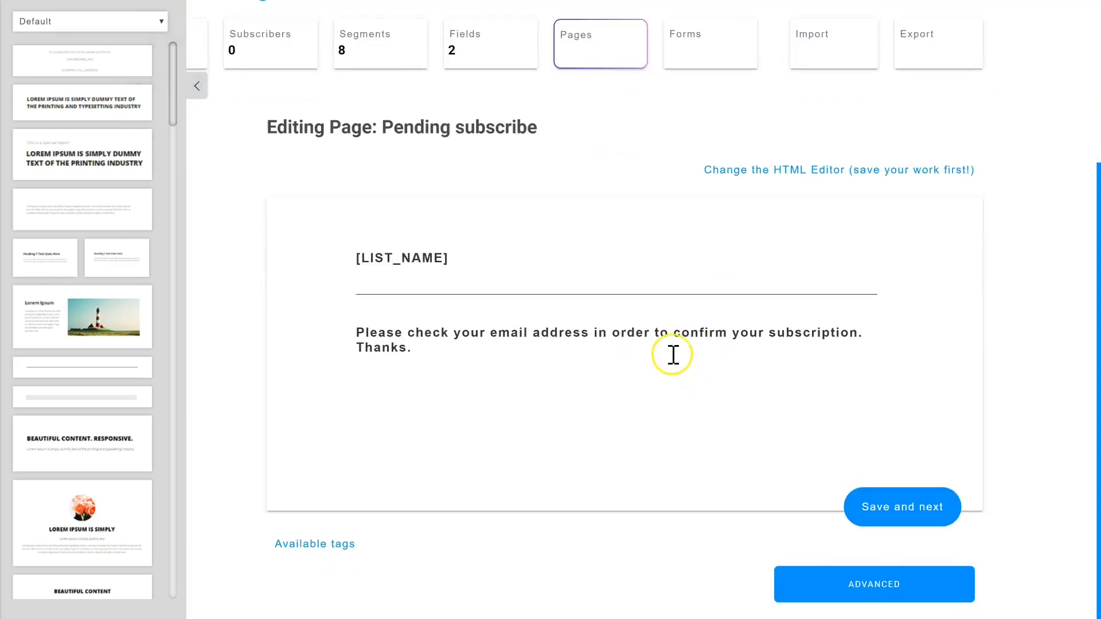
{"action": "left_click", "coordinate": [890, 519]}
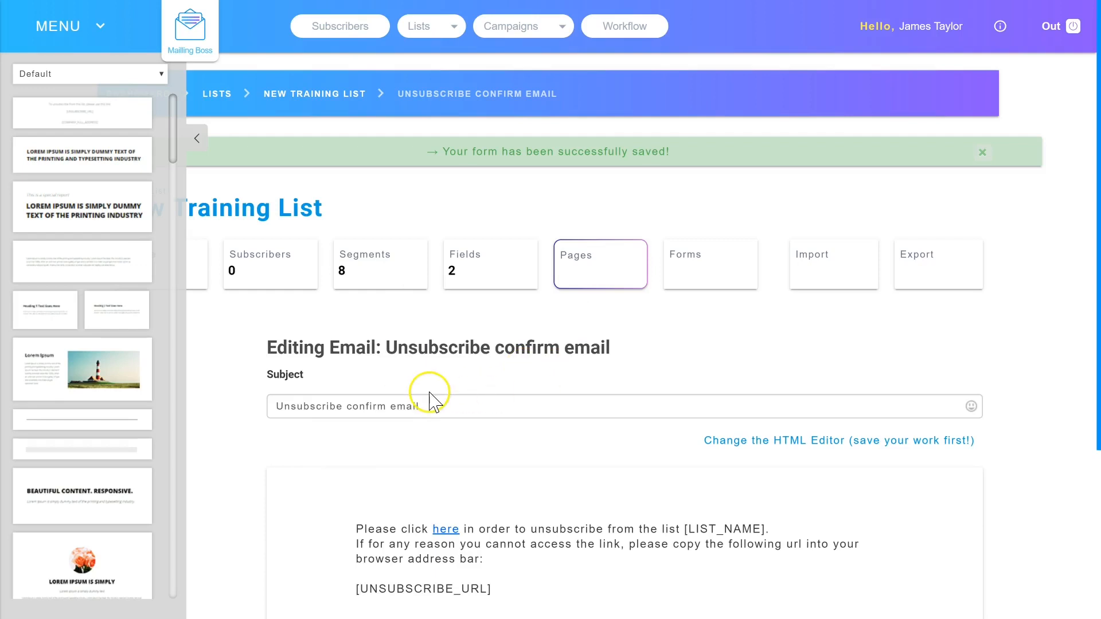
Review the unsubscribe confirm email and save it with its default text
{"action": "scroll", "coordinate": [441, 338], "scroll_direction": "down", "scroll_amount": 2}
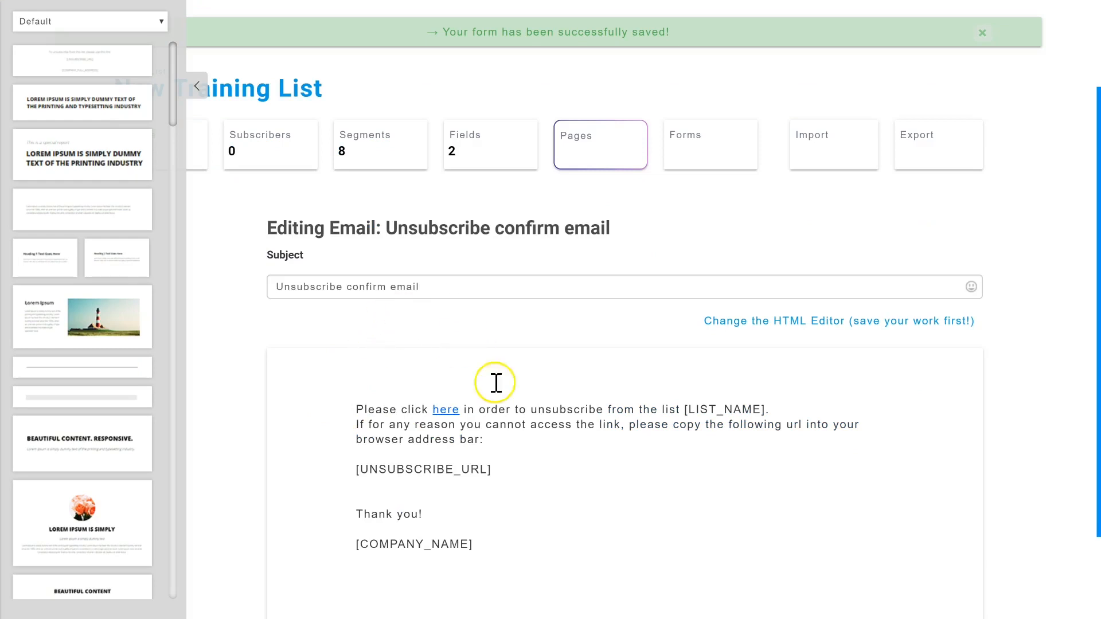
{"action": "scroll", "coordinate": [496, 394], "scroll_direction": "down", "scroll_amount": 1}
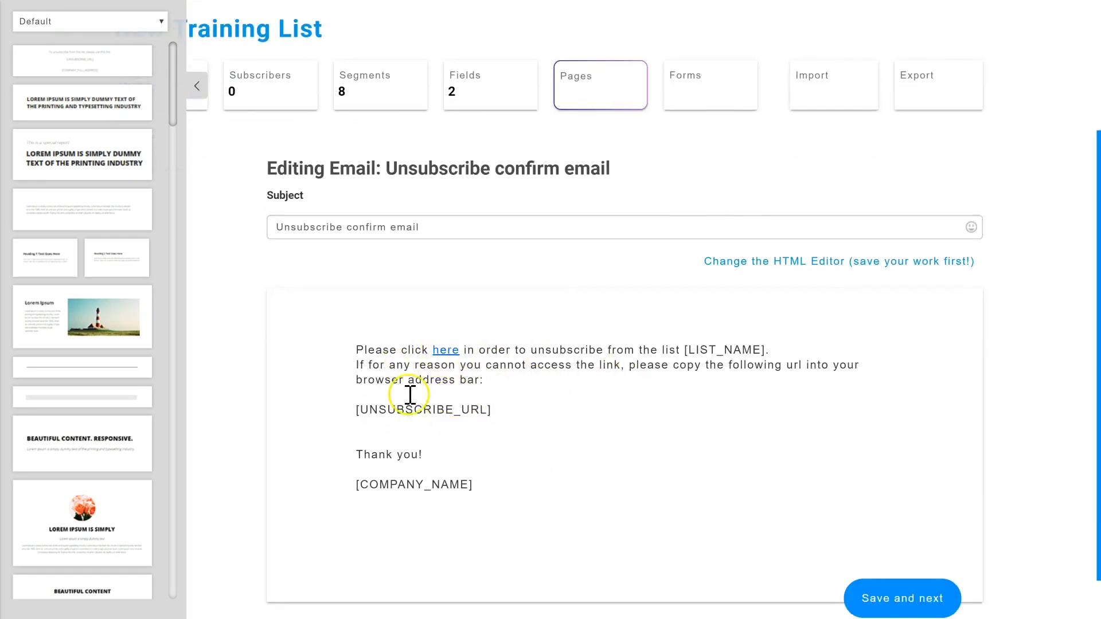
{"action": "scroll", "coordinate": [455, 417], "scroll_direction": "down", "scroll_amount": 1}
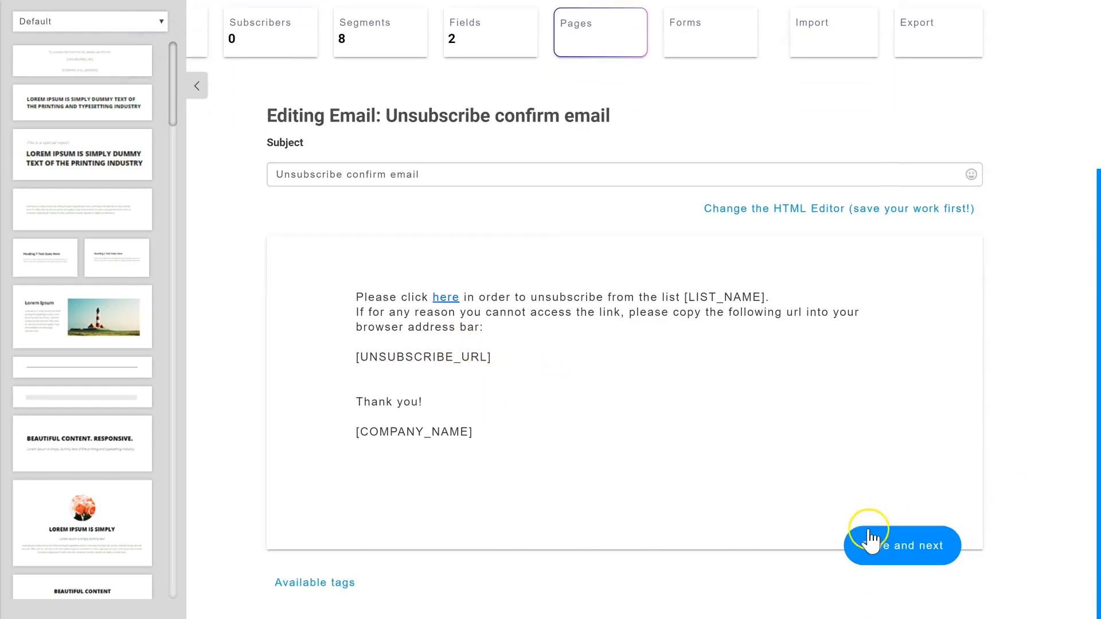
{"action": "left_click", "coordinate": [902, 550]}
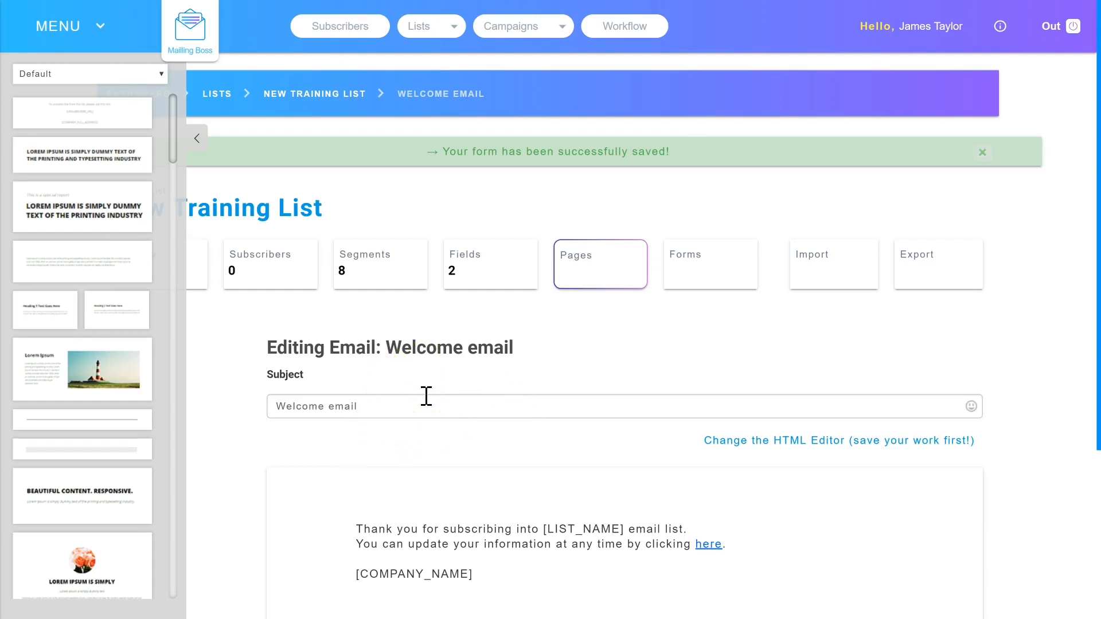
Look over the subject and body text of the list's welcome email
{"action": "scroll", "coordinate": [556, 410], "scroll_direction": "down", "scroll_amount": 2}
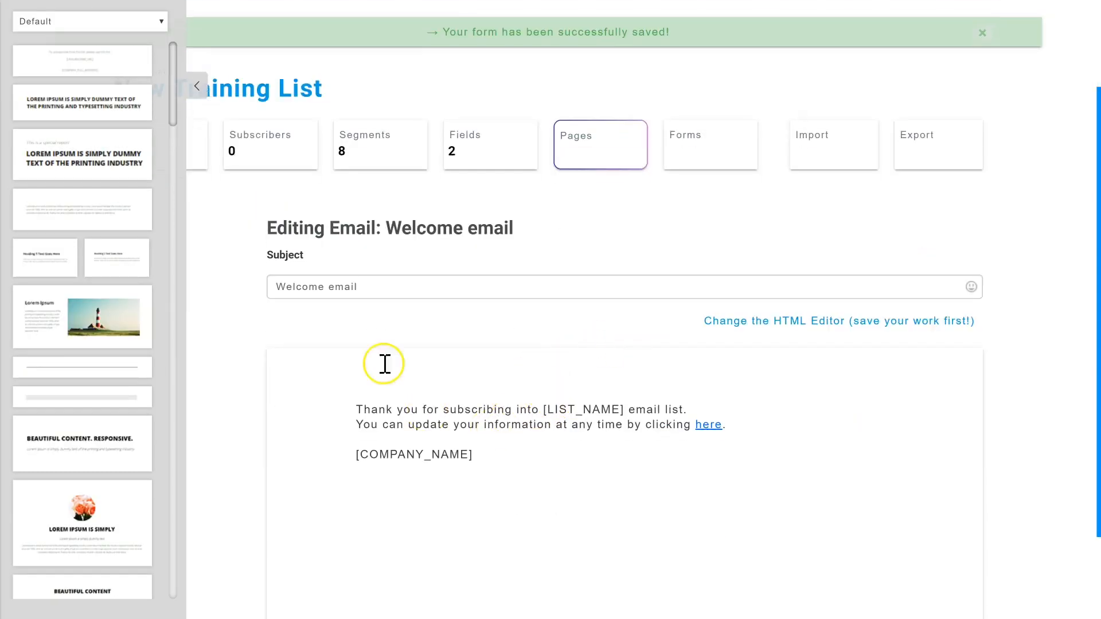
{"action": "scroll", "coordinate": [452, 368], "scroll_direction": "up", "scroll_amount": 2}
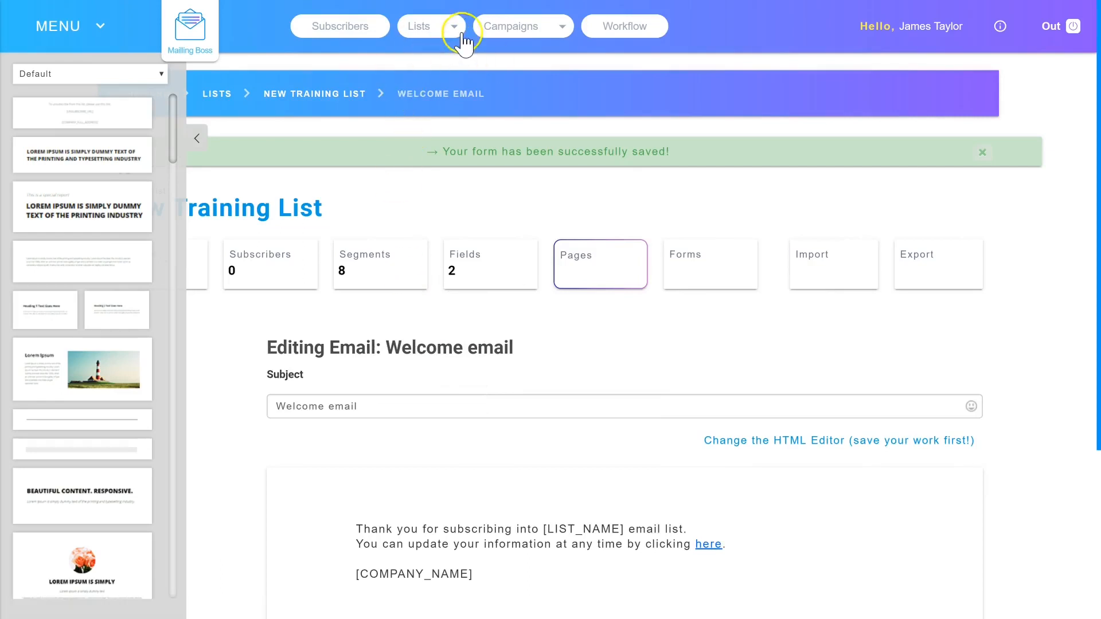
Check the available campaign types, and save the welcome email with its default text
{"action": "left_click", "coordinate": [505, 27]}
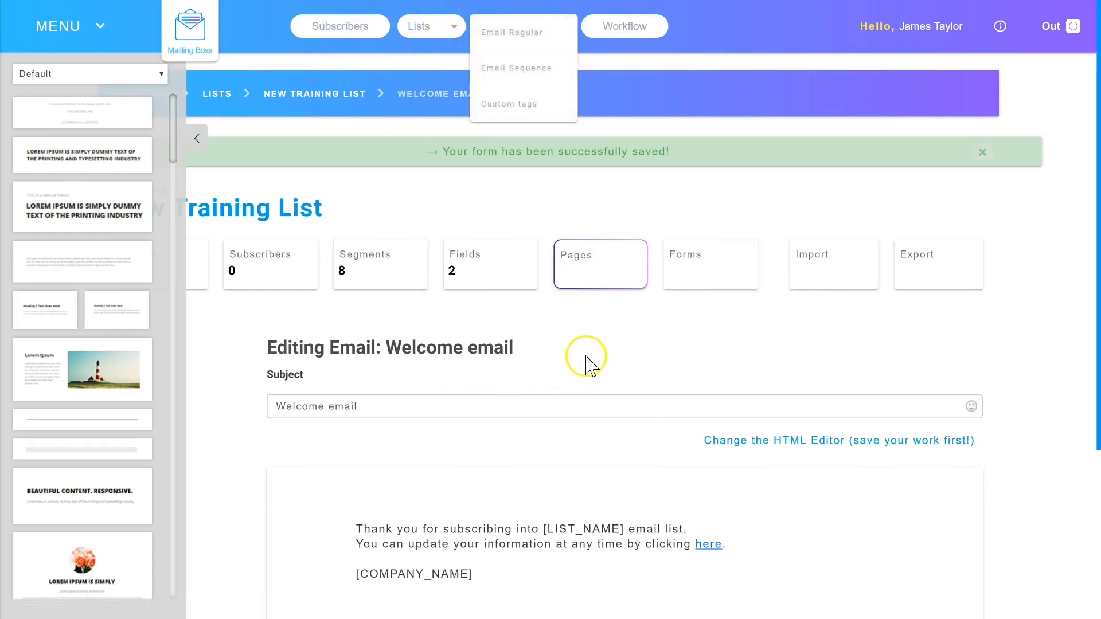
{"action": "scroll", "coordinate": [511, 341], "scroll_direction": "down", "scroll_amount": 3}
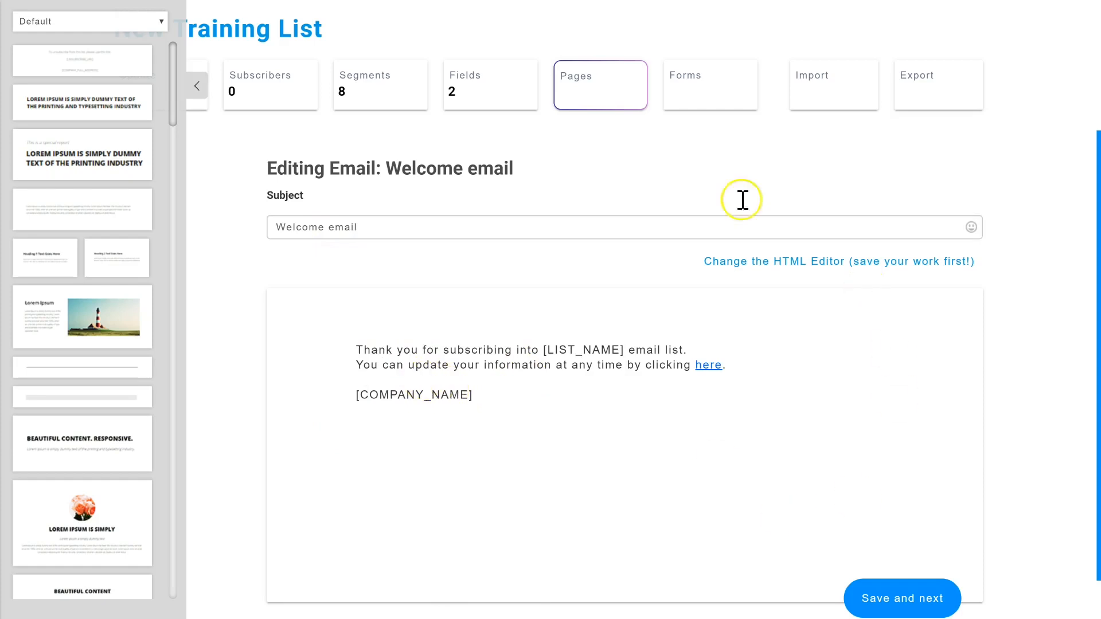
{"action": "left_click", "coordinate": [883, 596]}
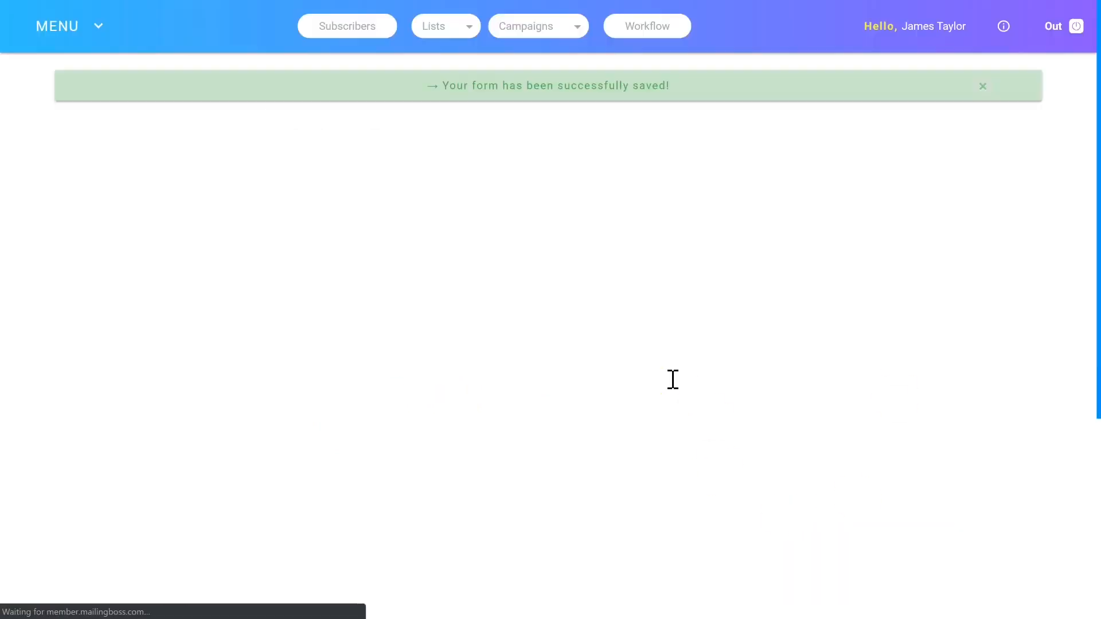
{"action": "left_click", "coordinate": [765, 379]}
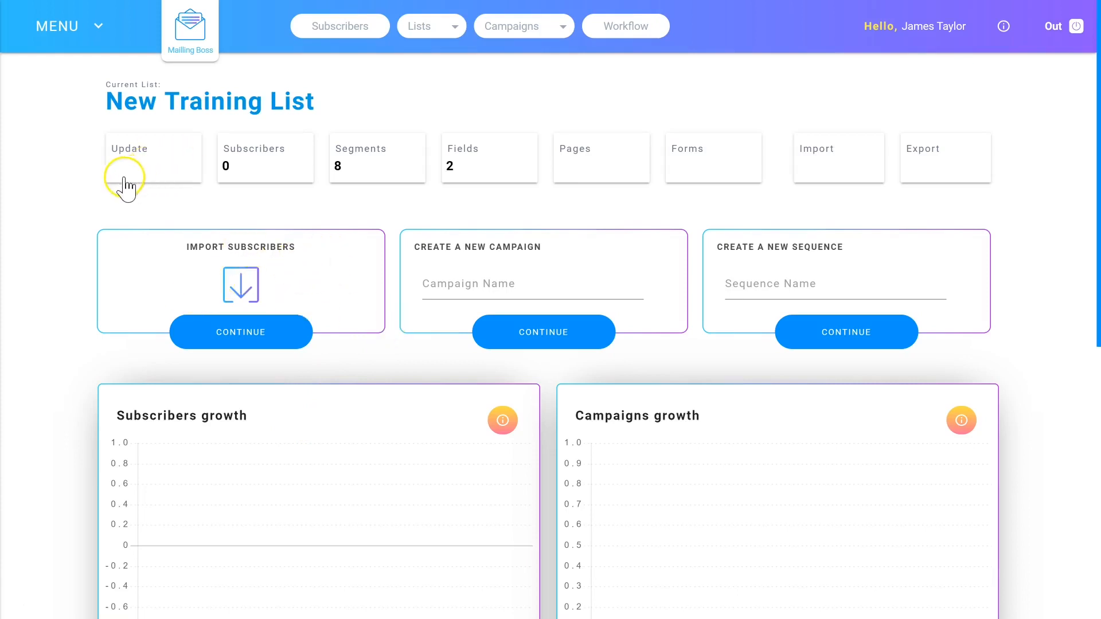
Open New Training List for updating and review its general data and advanced settings, including opt-in, opt-out, welcome email and sender options
{"action": "left_click", "coordinate": [153, 155]}
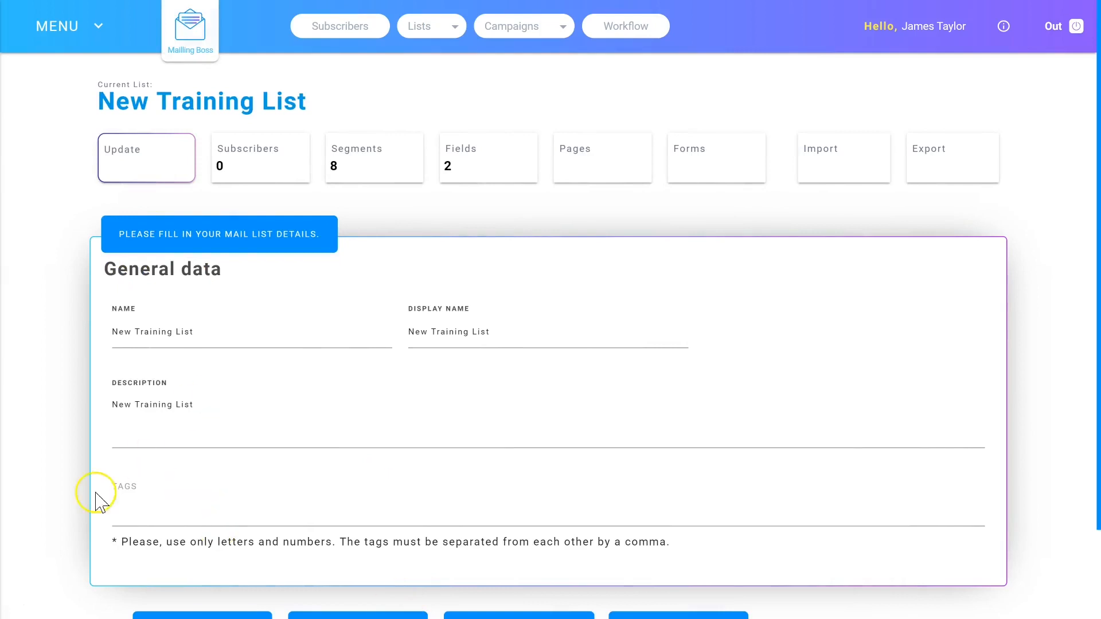
{"action": "scroll", "coordinate": [140, 376], "scroll_direction": "down", "scroll_amount": 2}
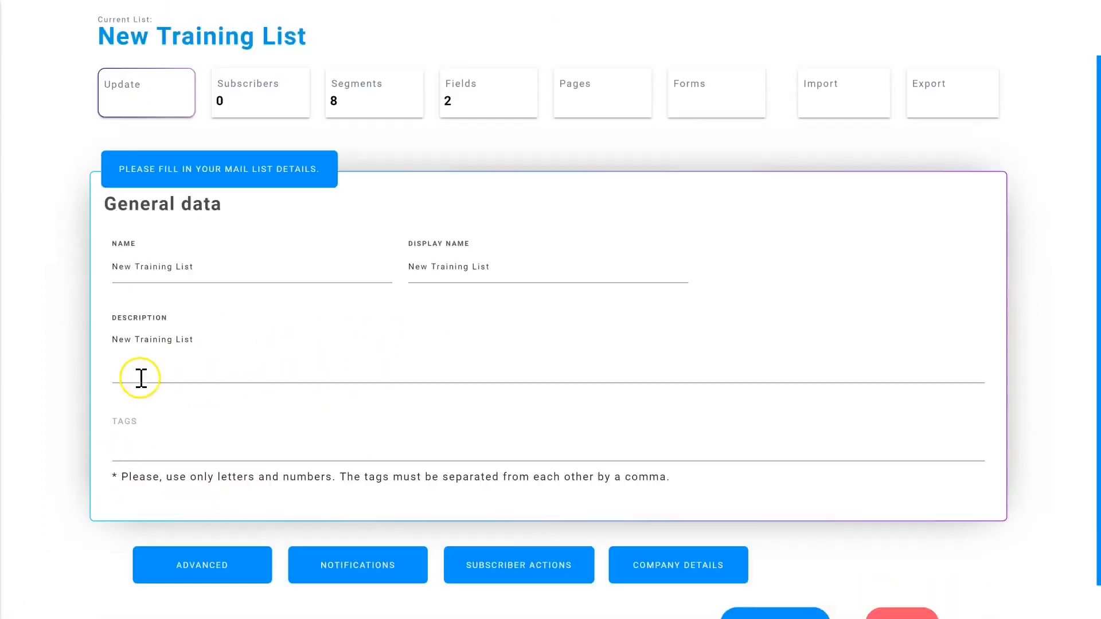
{"action": "left_click", "coordinate": [211, 535]}
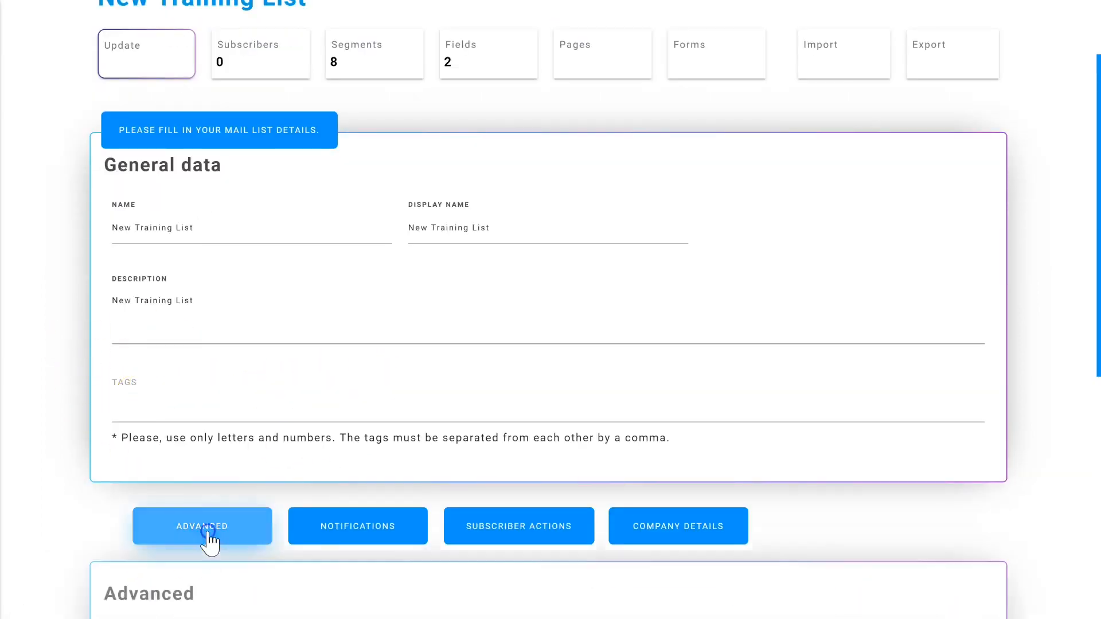
{"action": "scroll", "coordinate": [229, 516], "scroll_direction": "down", "scroll_amount": 5}
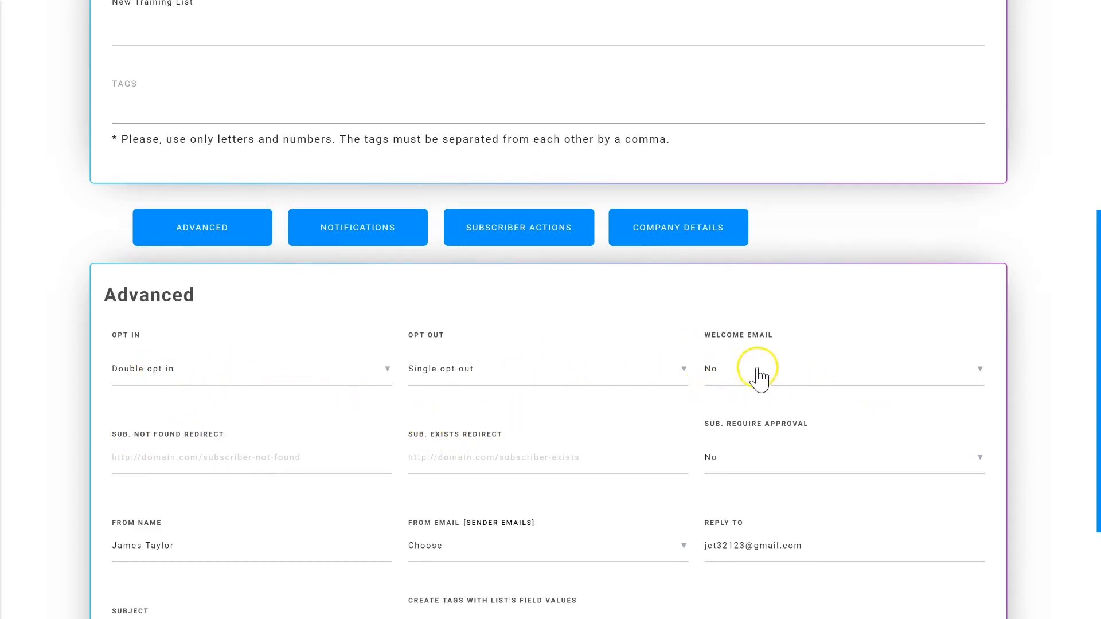
{"action": "scroll", "coordinate": [458, 395], "scroll_direction": "down", "scroll_amount": 2}
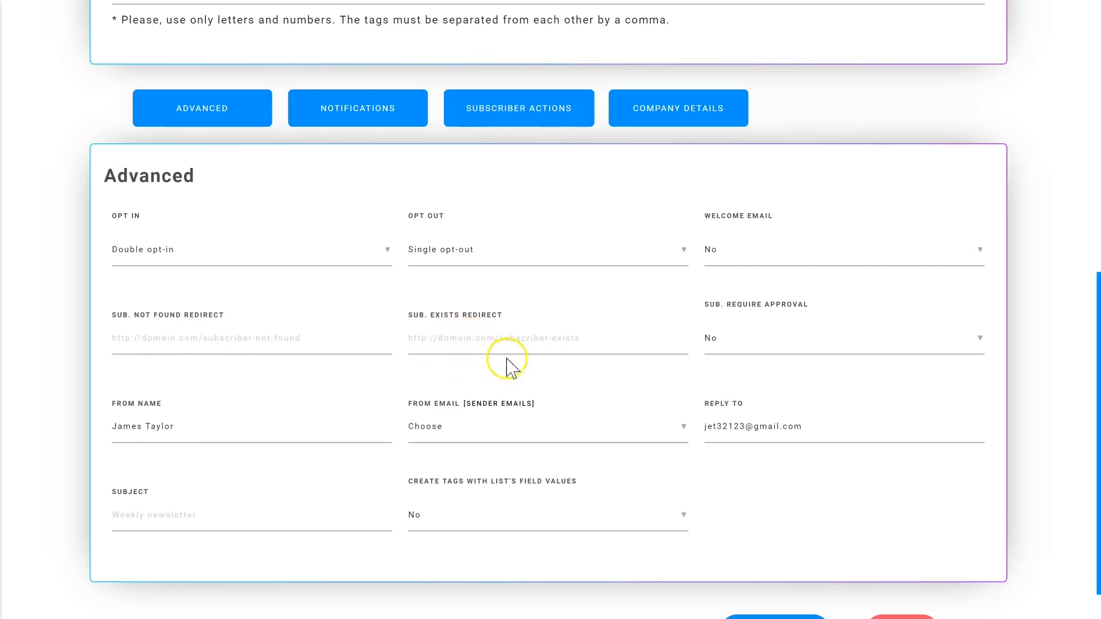
{"action": "scroll", "coordinate": [442, 269], "scroll_direction": "up", "scroll_amount": 1}
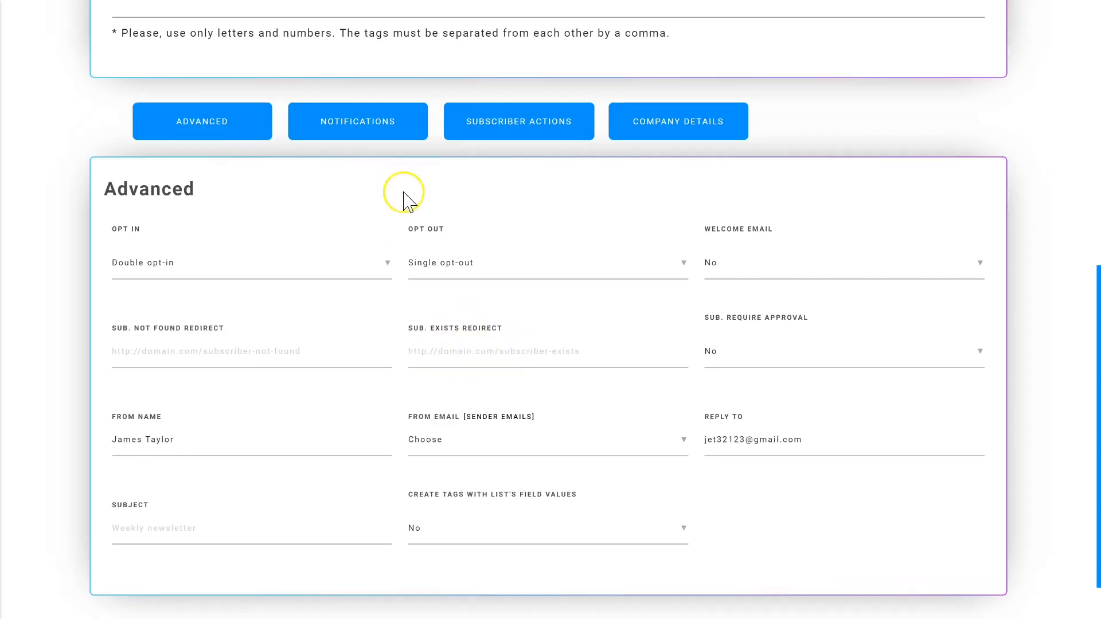
Review the list's notification settings, subscriber actions and company details
{"action": "left_click", "coordinate": [362, 108]}
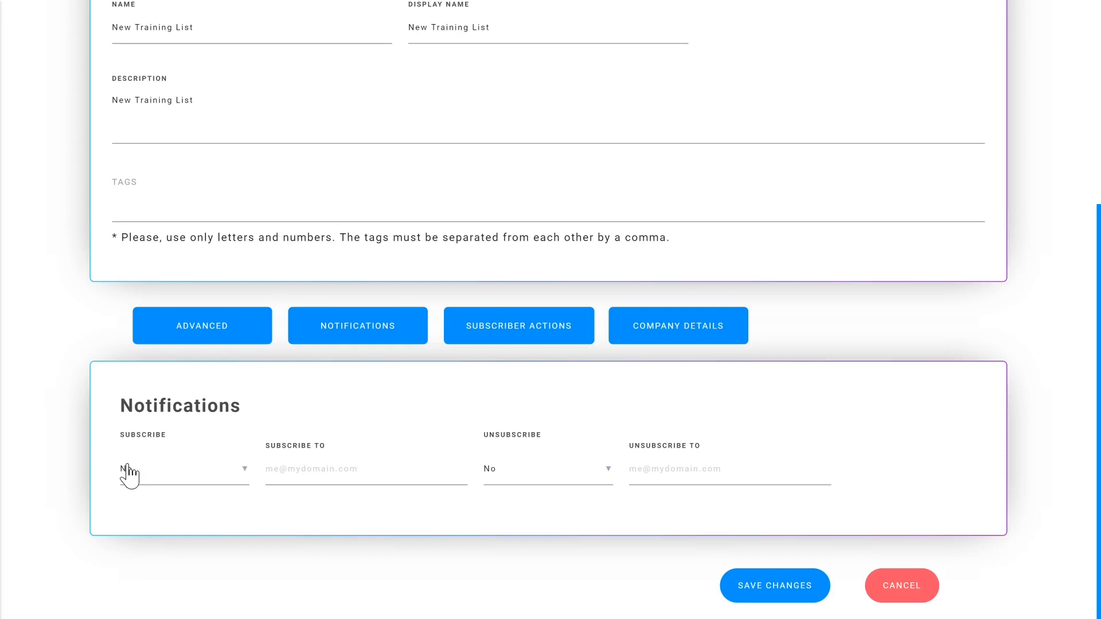
{"action": "left_click", "coordinate": [522, 339]}
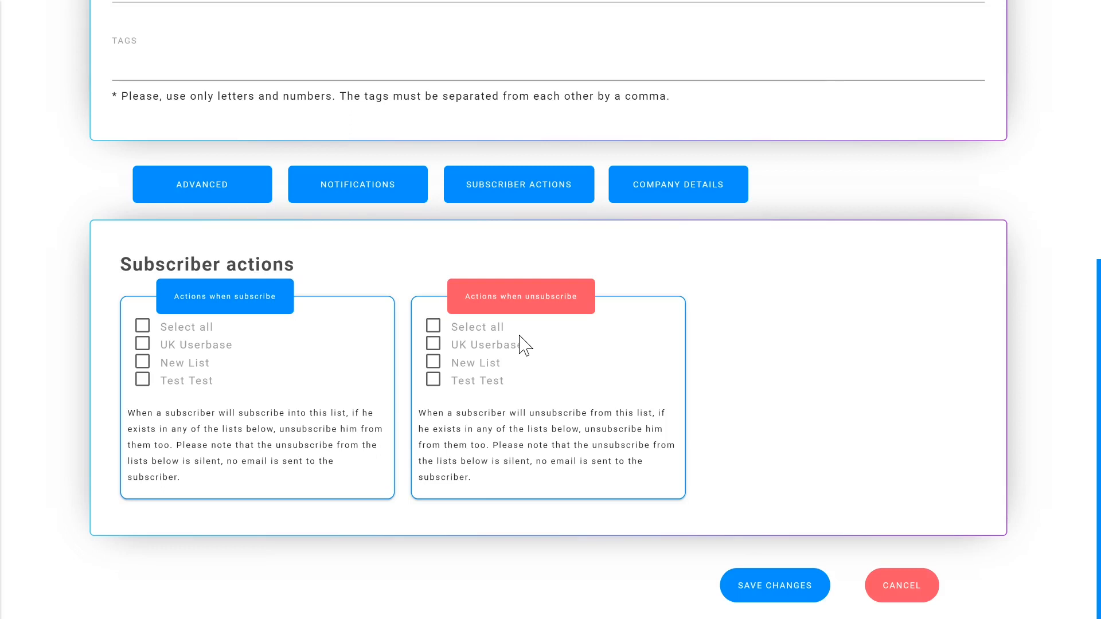
{"action": "left_click", "coordinate": [667, 184]}
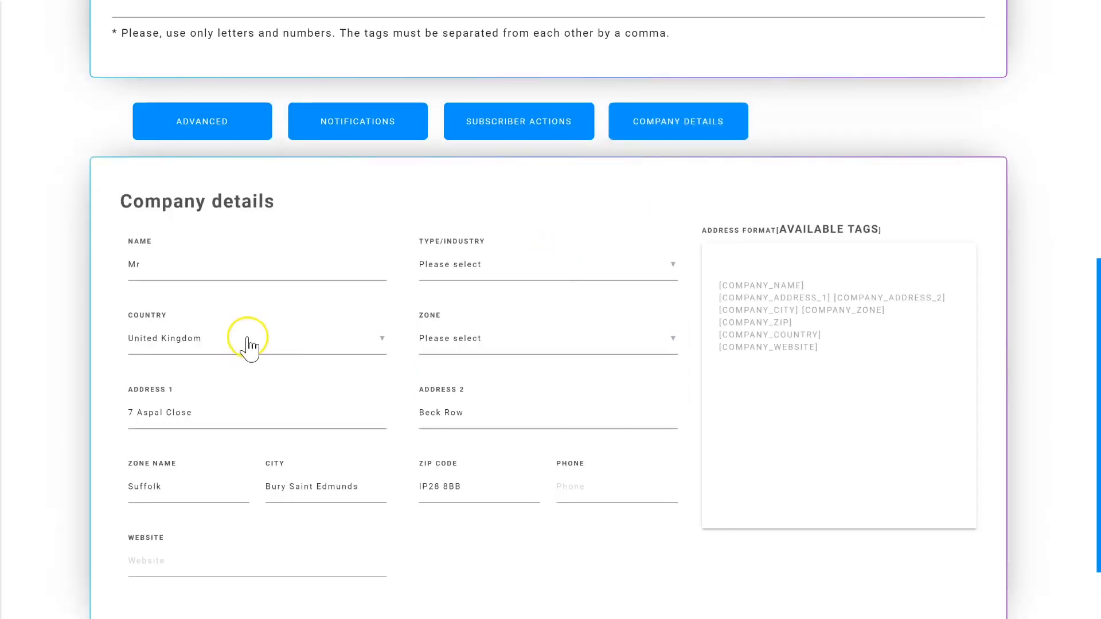
{"action": "scroll", "coordinate": [516, 436], "scroll_direction": "up", "scroll_amount": 9}
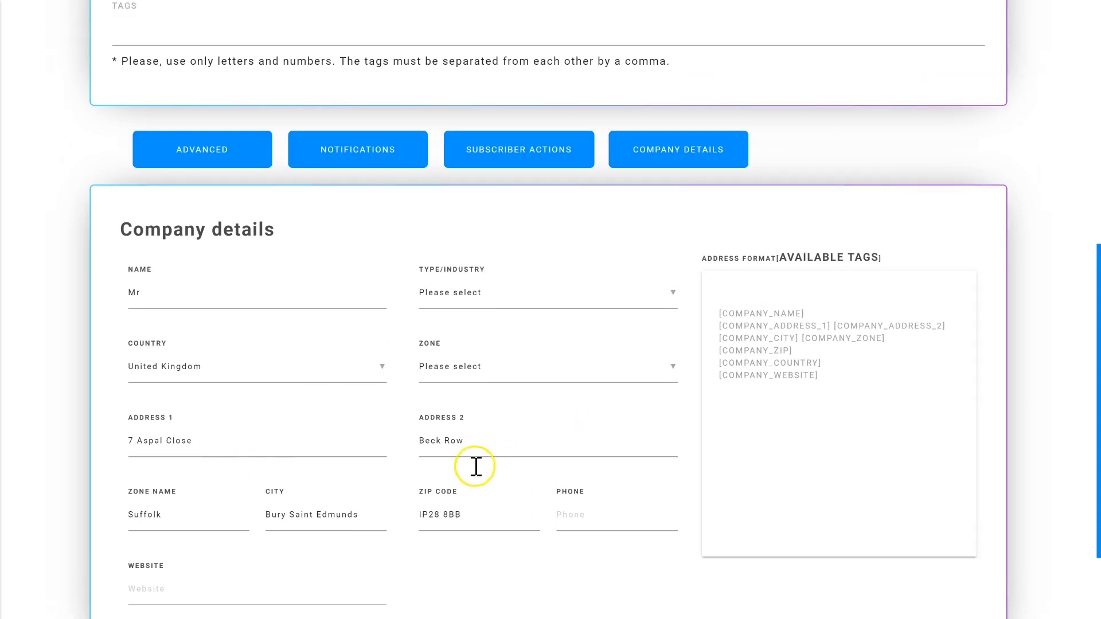